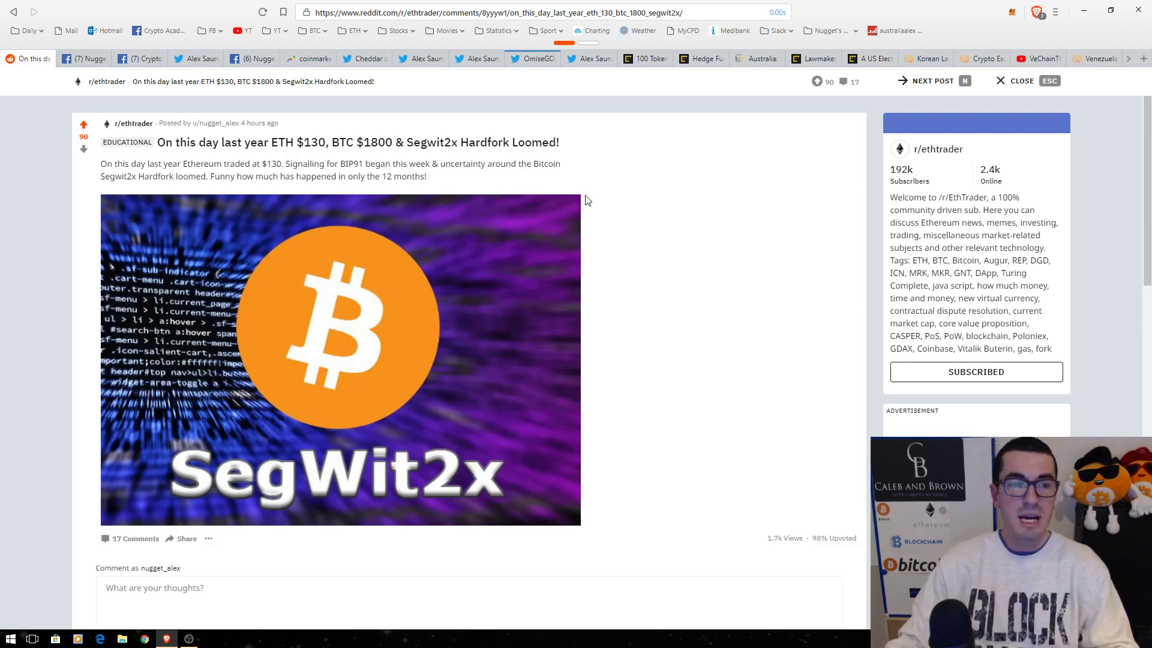
- Step through the investor poll tabs: Facebook group, Crypto Australia, then the Twitter poll (56% vs 44%)
{"action": "left_click", "coordinate": [85, 59]}
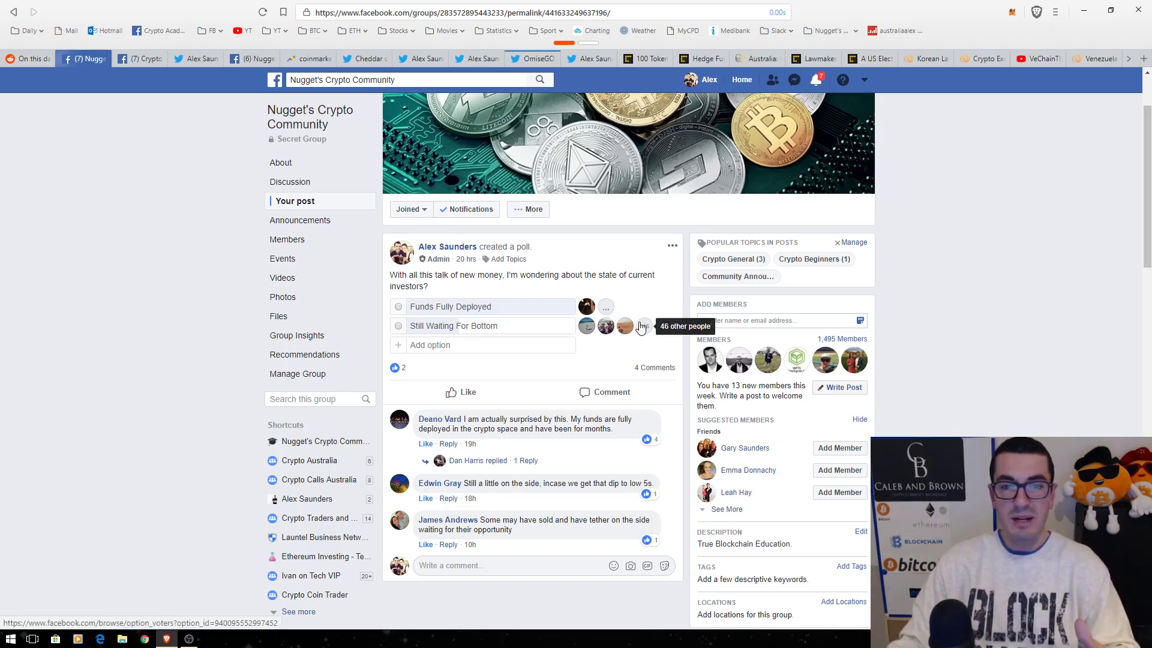
{"action": "mouse_move", "coordinate": [586, 324]}
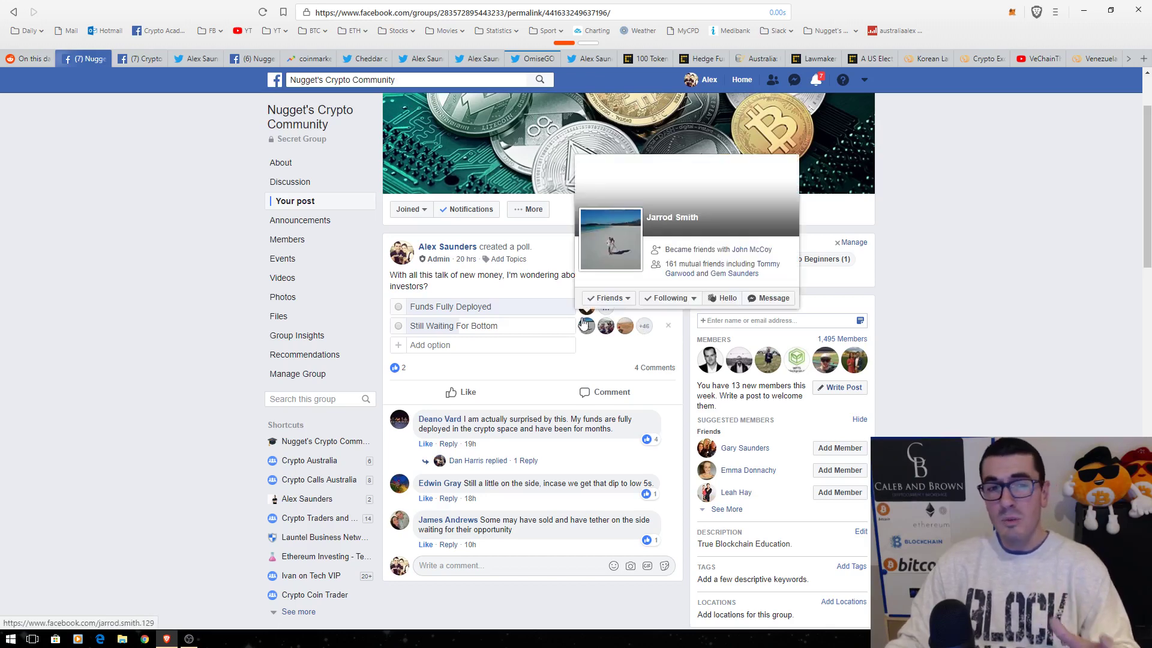
{"action": "left_click", "coordinate": [147, 58]}
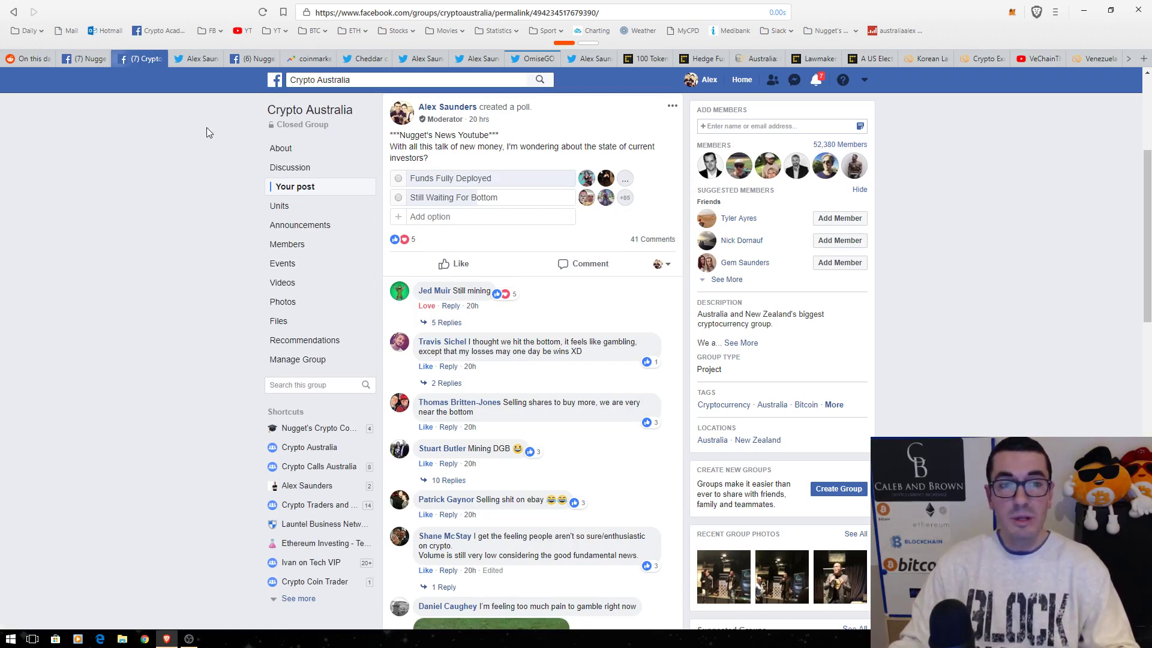
{"action": "left_click", "coordinate": [198, 58]}
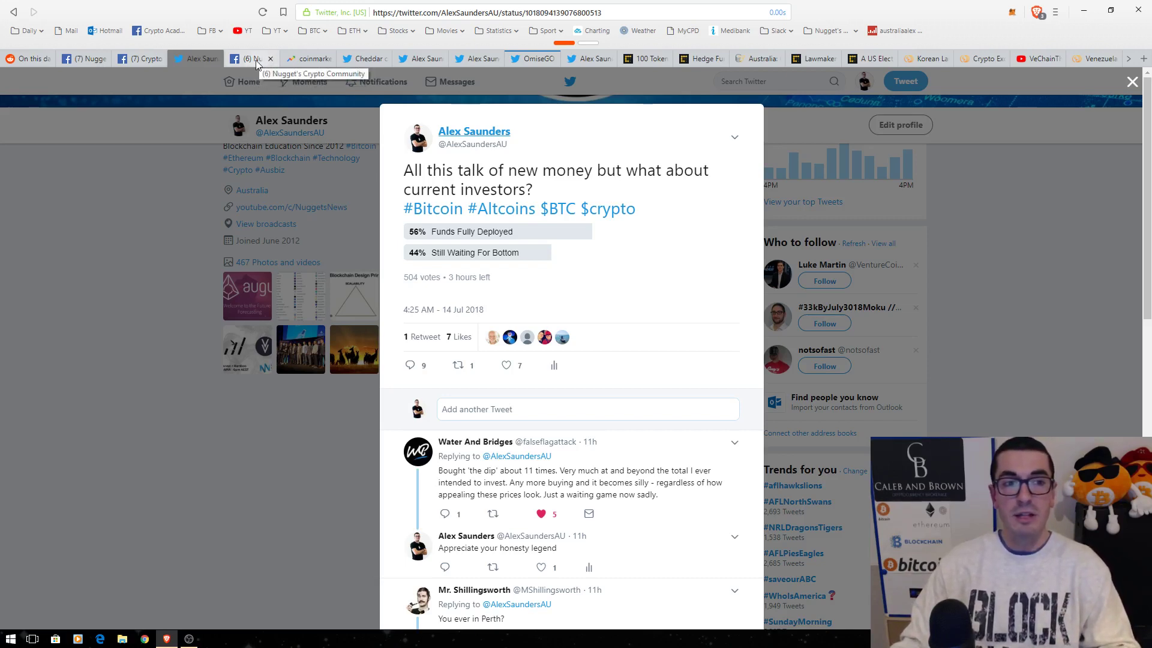
{"action": "left_click", "coordinate": [250, 59]}
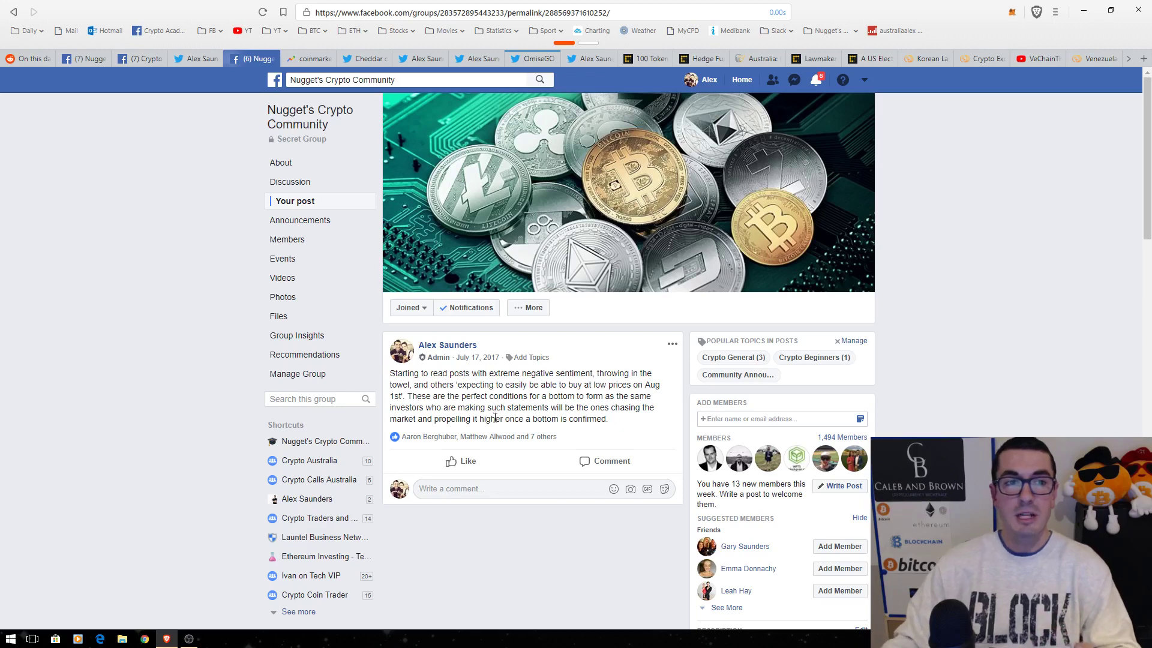
- Switch to the Google Trends 12-month comparison of 'coinmarketcap' versus 'buy bitcoin'
{"action": "left_click", "coordinate": [310, 58]}
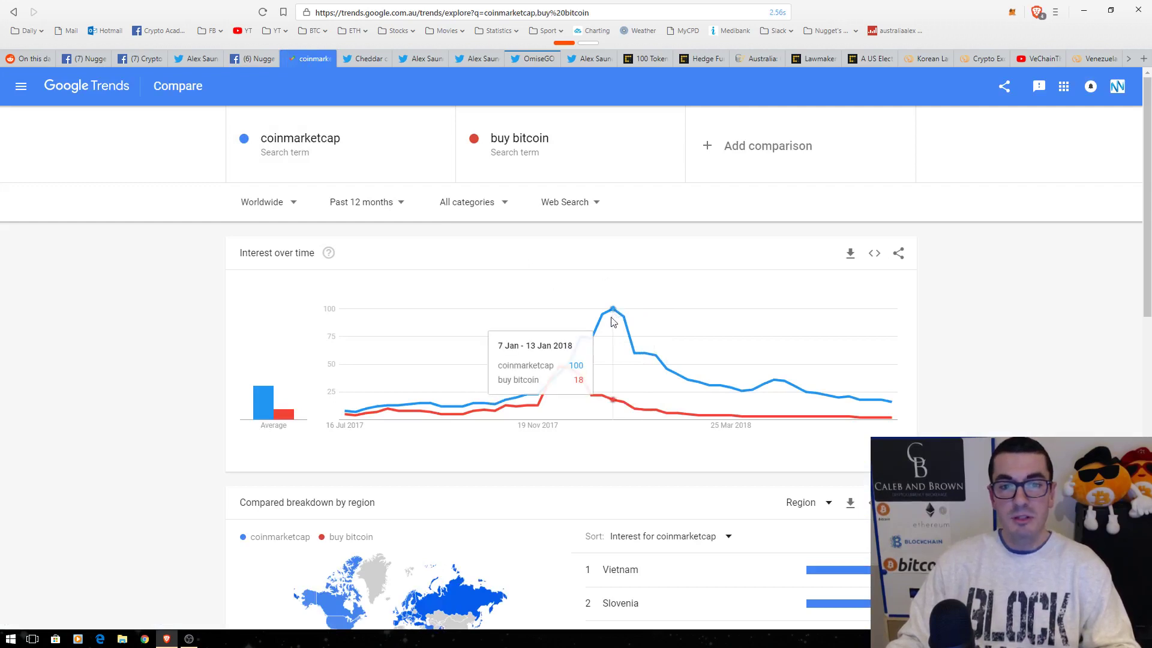
{"action": "mouse_move", "coordinate": [862, 346]}
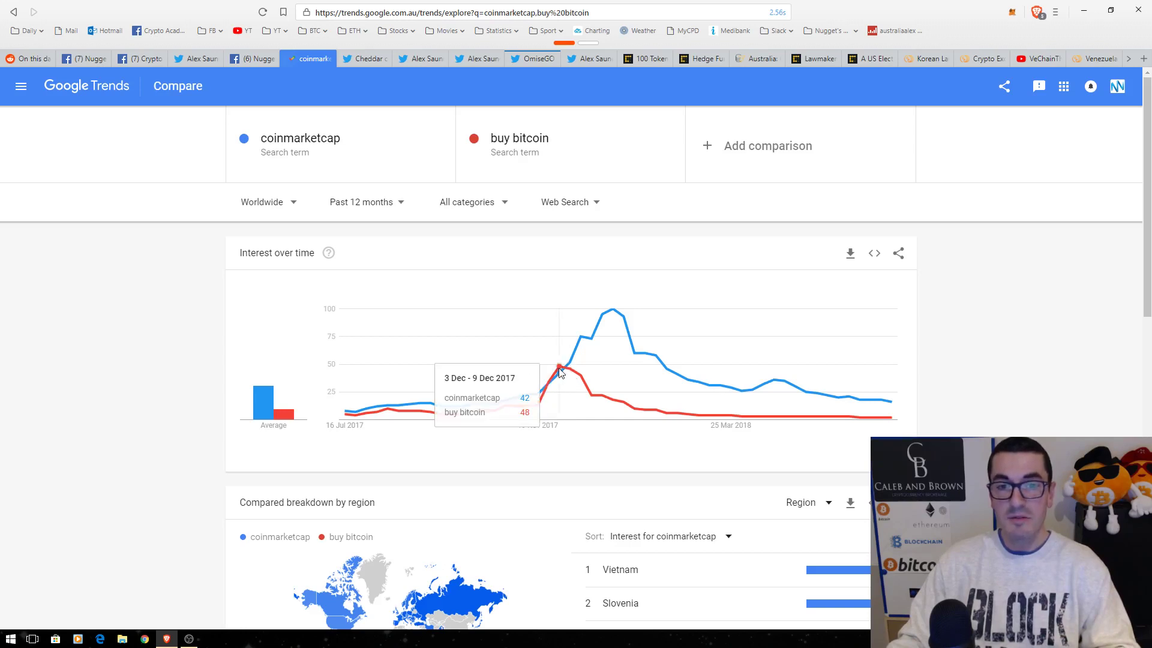
{"action": "mouse_move", "coordinate": [860, 400]}
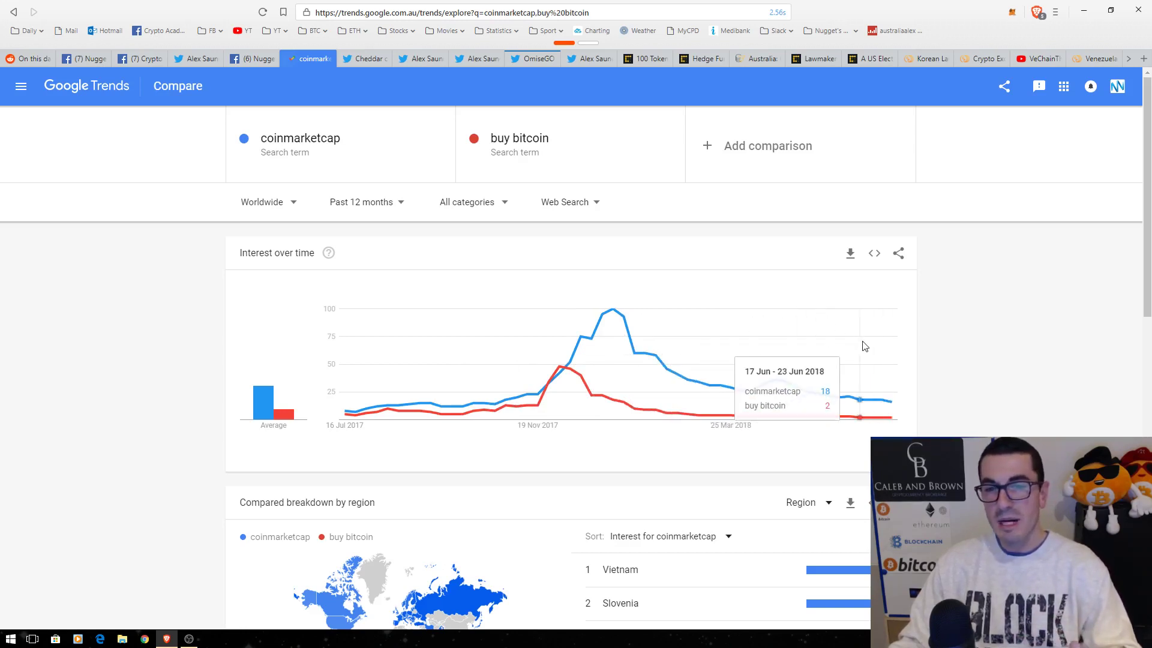
- Open Cheddar's tweet about the Litecoin Foundation buying a German bank stake
{"action": "left_click", "coordinate": [363, 64]}
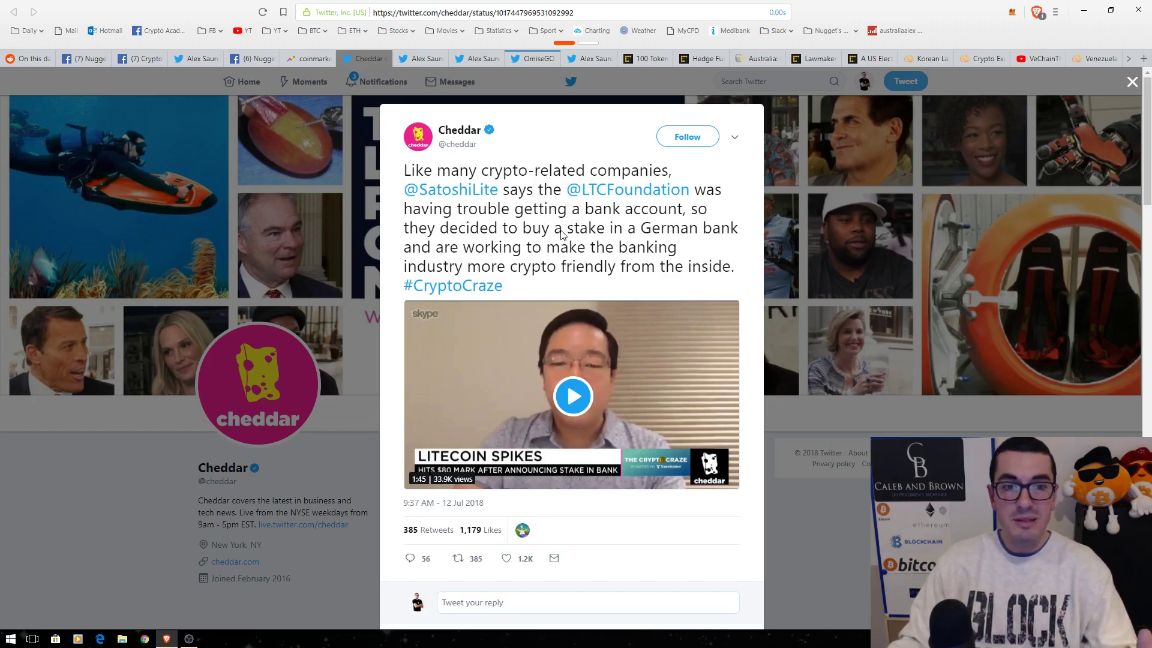
- Switch to Alex Saunders' tweet on a meditation, health and diet deep dive
{"action": "left_click", "coordinate": [424, 58]}
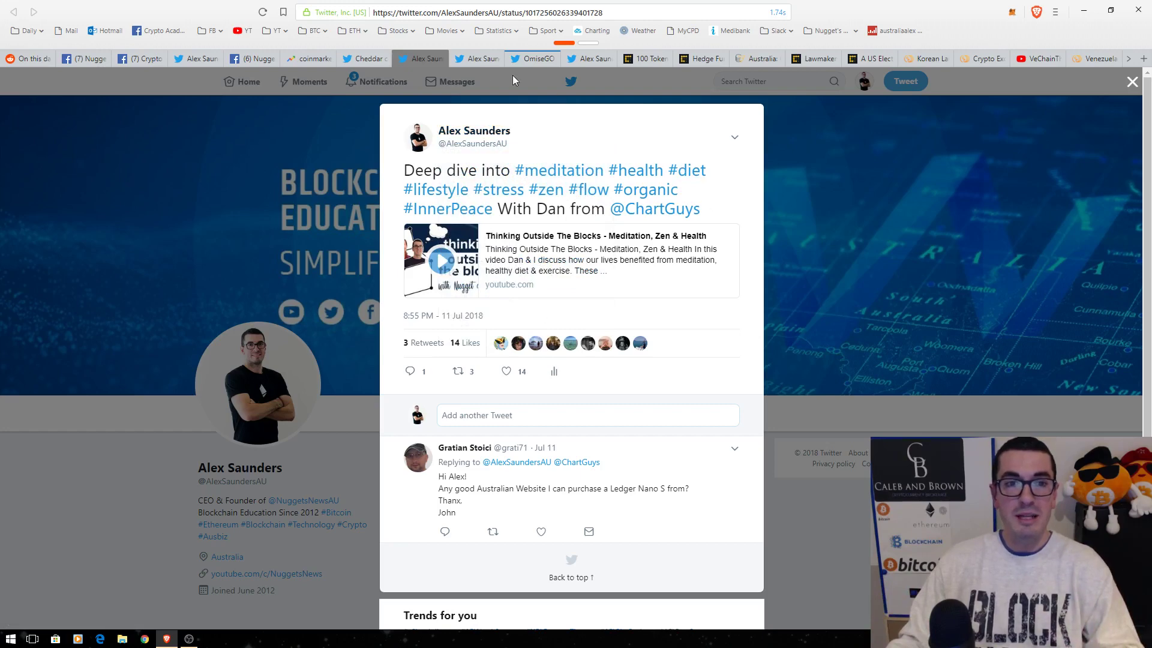
- Pass the current-sentiment tweet and open OmiseGO's 'Plasma for issuing national currencies!' tweet
{"action": "left_click", "coordinate": [471, 58]}
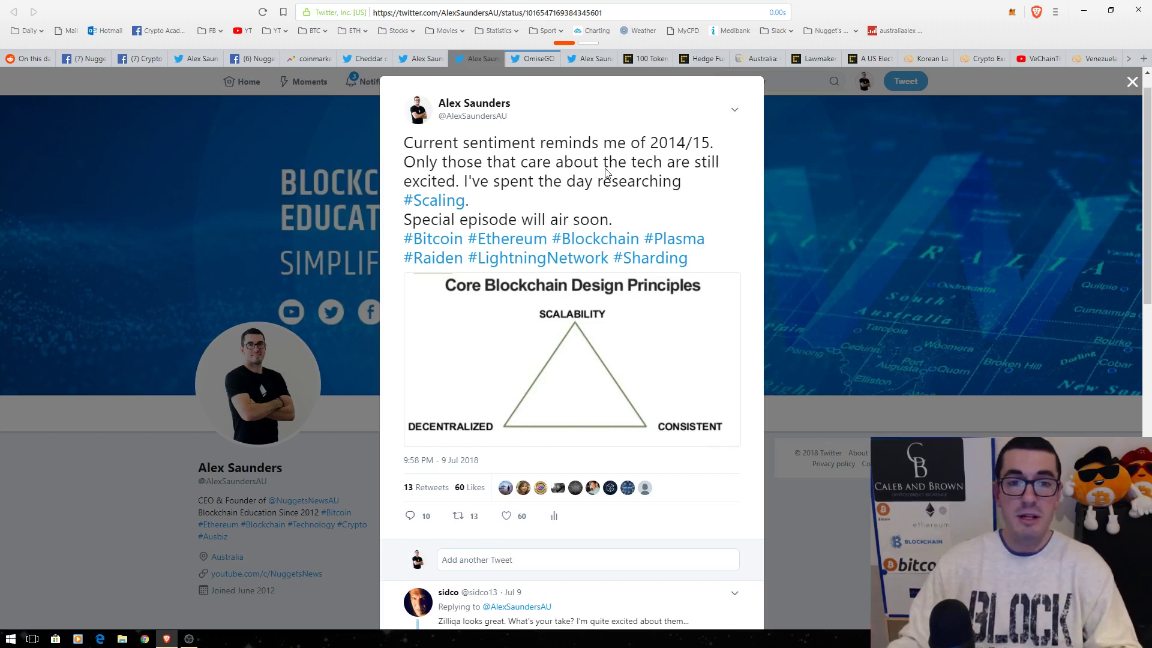
{"action": "left_click", "coordinate": [530, 65]}
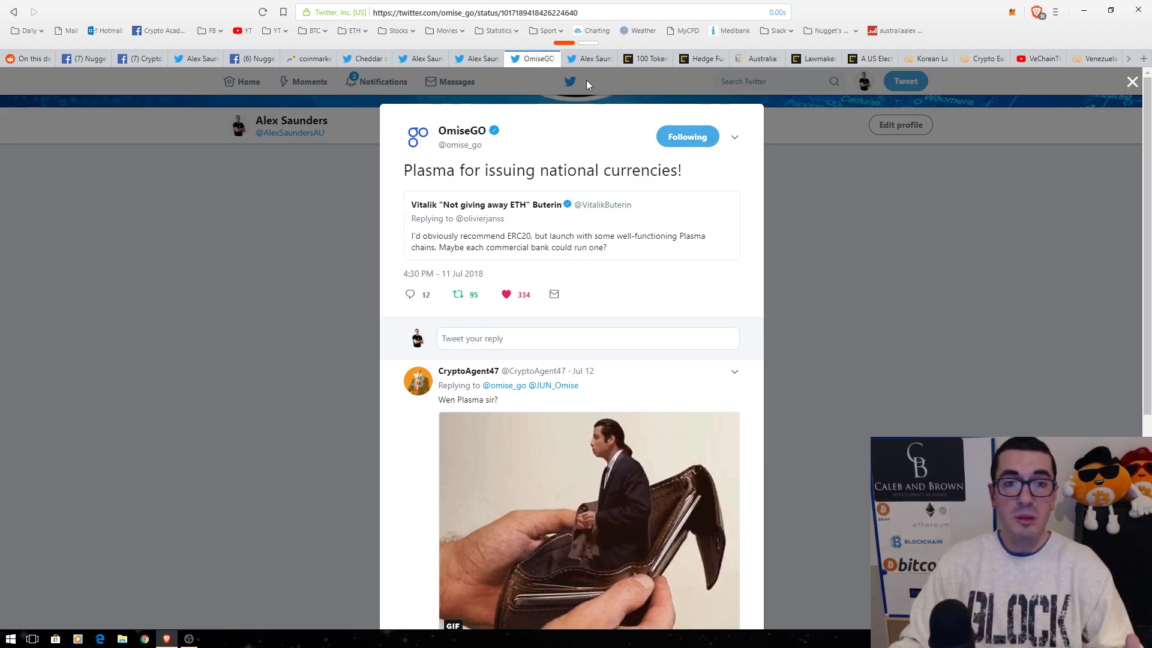
- Go from Alex Saunders' BitGo tweet to CoinDesk's Ledger '100 Tokens By 2020' article
{"action": "left_click", "coordinate": [588, 62]}
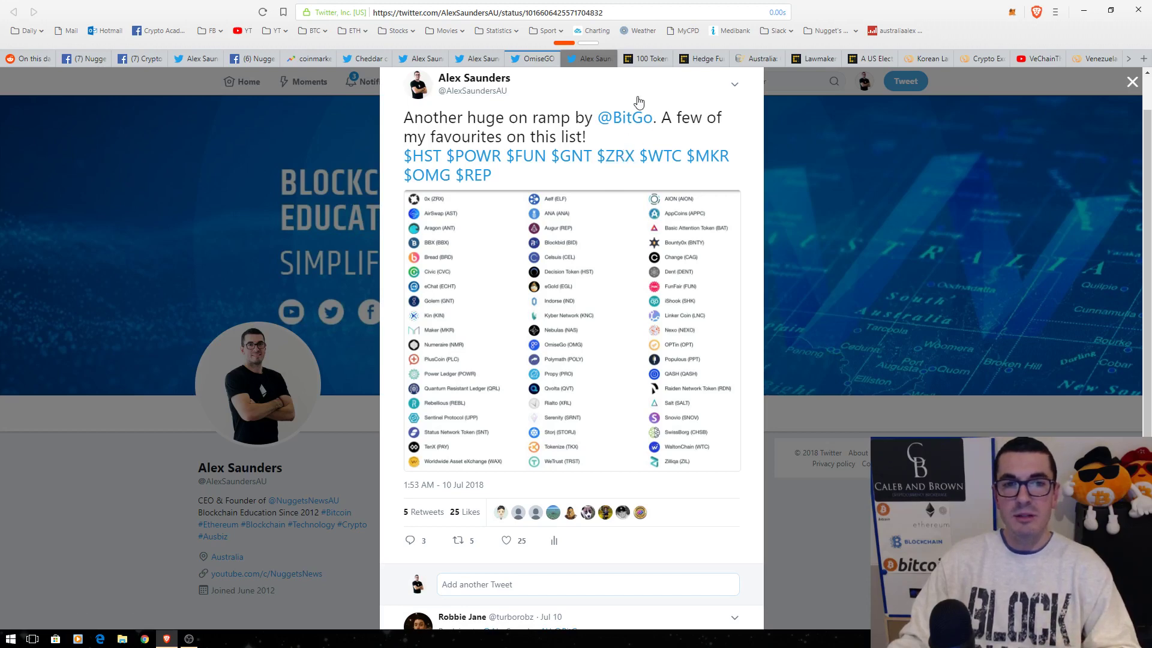
{"action": "left_click", "coordinate": [644, 58]}
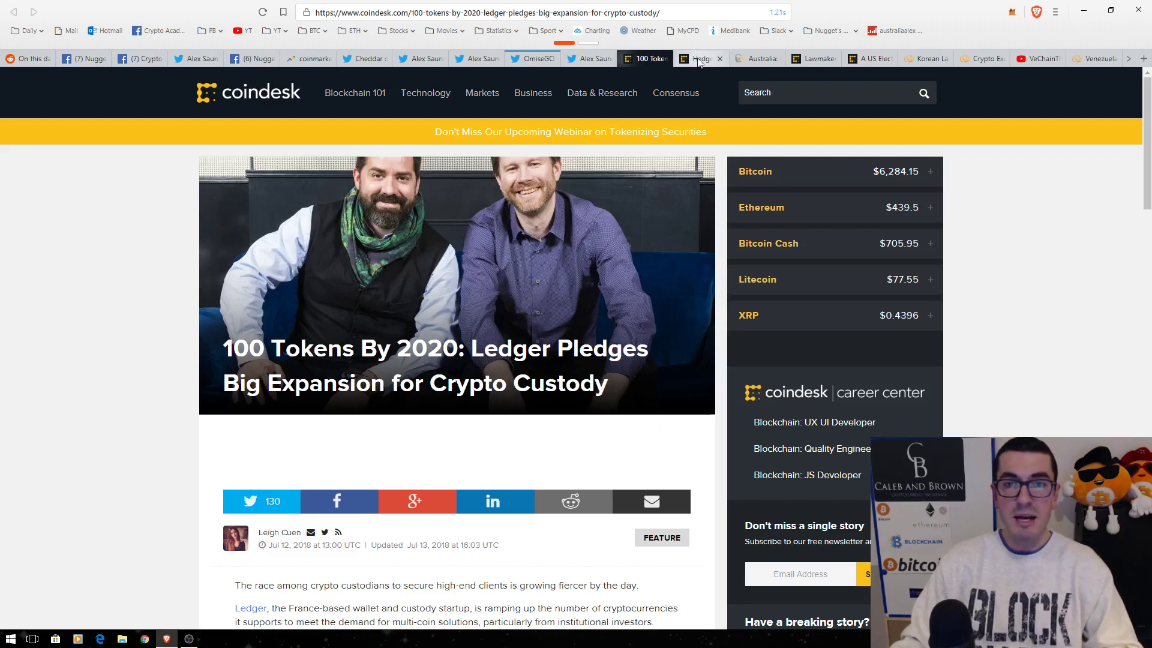
- Switch to CoinDesk's 'Hedge Fund Billionaire Steven Cohen Is Getting into Crypto' article
{"action": "key", "text": "ctrl+Tab"}
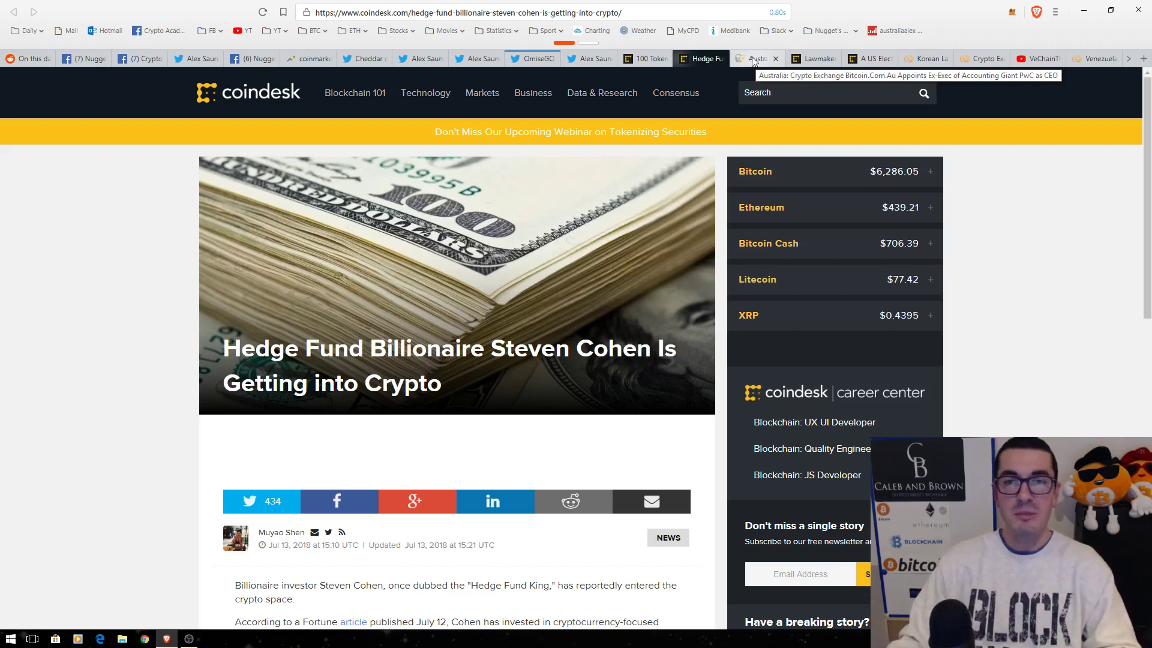
- Open Cointelegraph's article on Bitcoin.Com.Au appointing an ex-PwC executive as CEO
{"action": "left_click", "coordinate": [753, 60]}
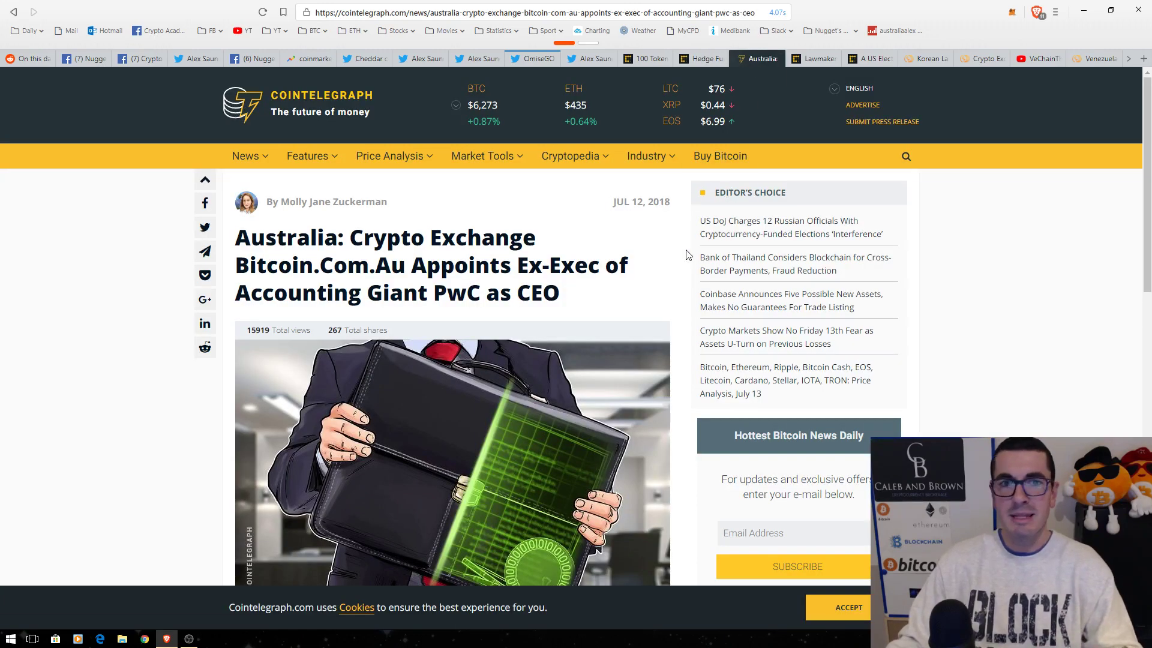
{"action": "scroll", "coordinate": [679, 252], "scroll_direction": "down", "scroll_amount": 1}
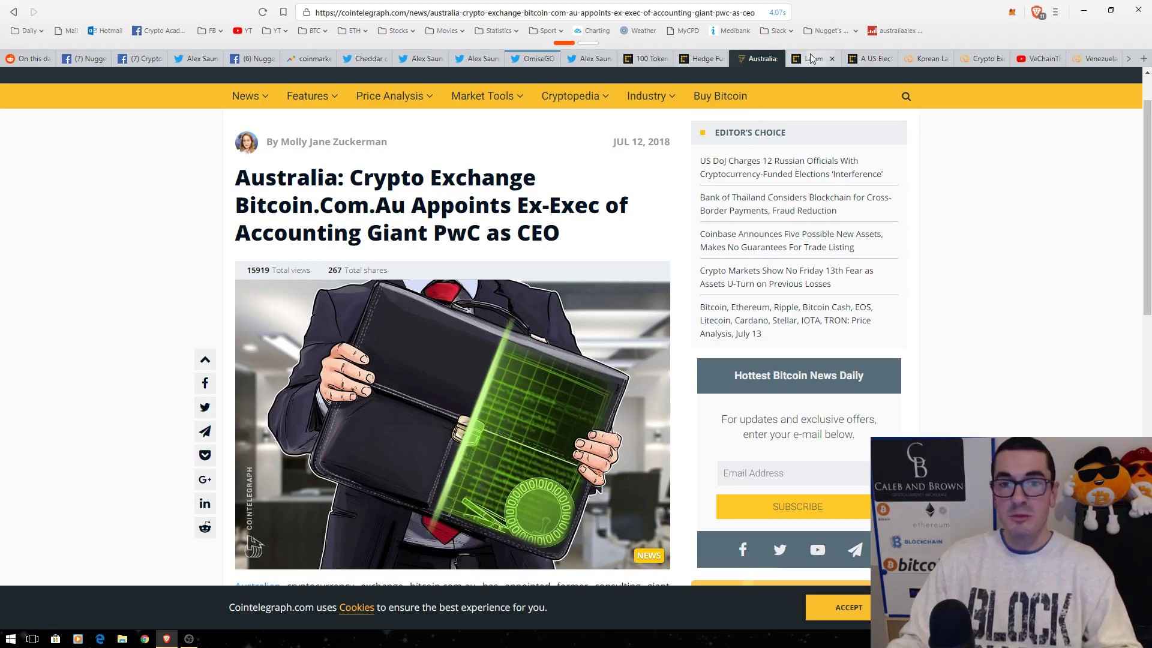
- Switch to CoinDesk's lawmakers article and highlight 'Wednesday, July 18'
{"action": "key", "text": "ctrl+Tab"}
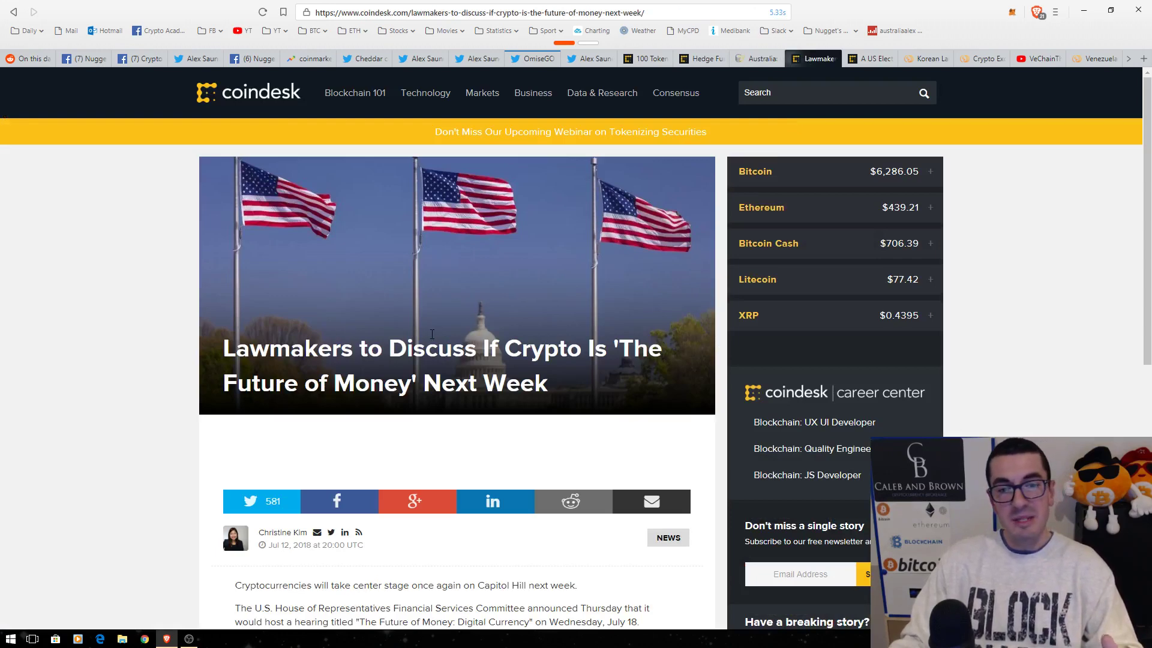
{"action": "scroll", "coordinate": [530, 360], "scroll_direction": "down", "scroll_amount": 2}
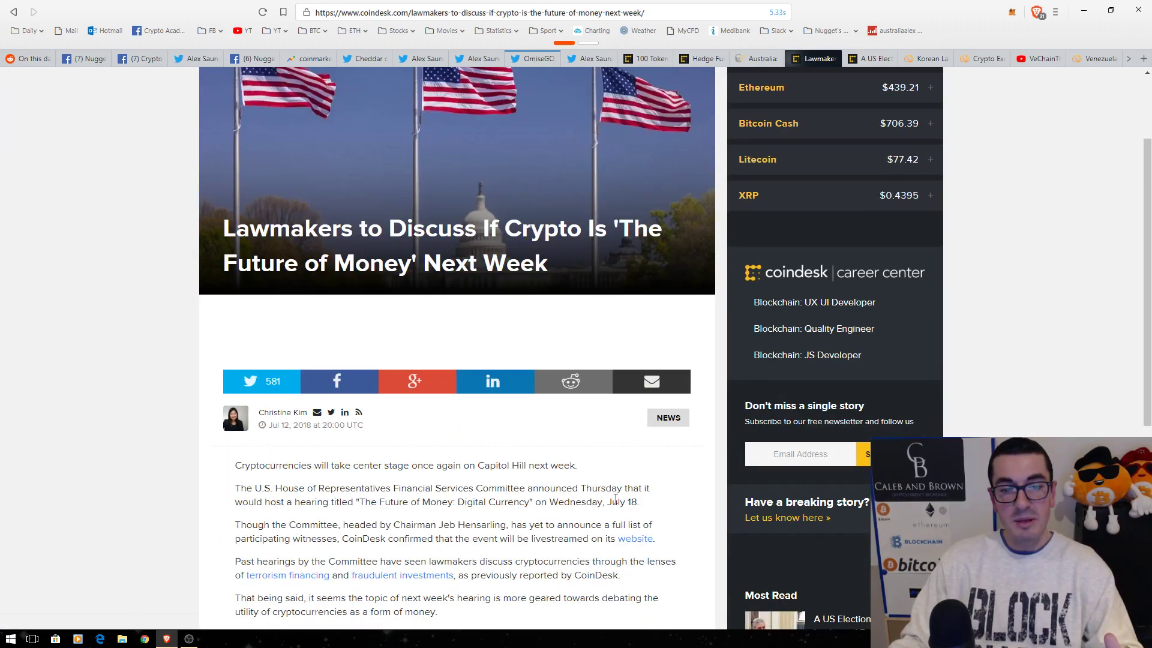
{"action": "left_click_drag", "start_coordinate": [639, 503], "coordinate": [550, 502]}
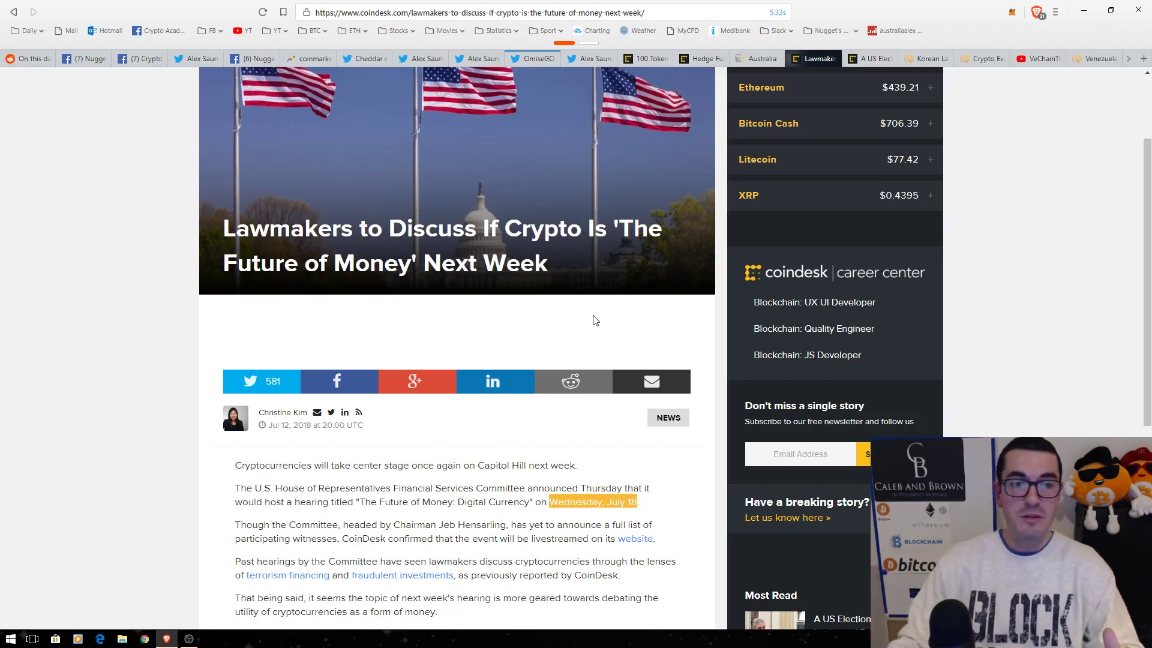
- Open CoinDesk's July 14, 2018 opinion piece on the US election probe implicating Bitcoin
{"action": "left_click", "coordinate": [873, 58]}
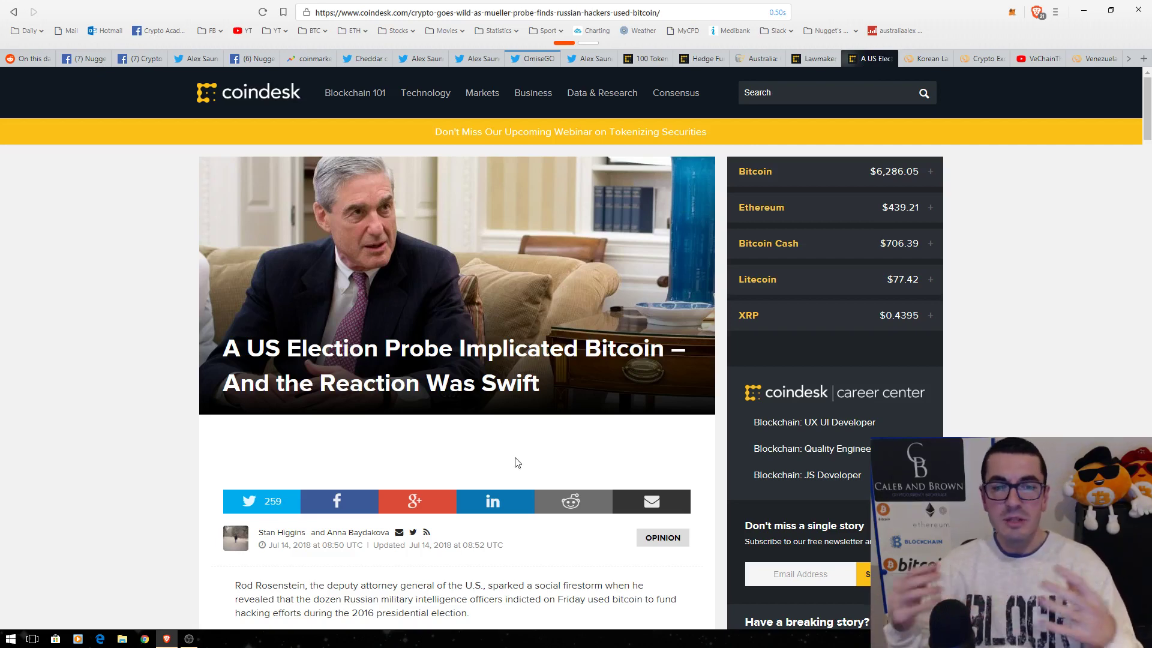
{"action": "scroll", "coordinate": [517, 461], "scroll_direction": "down", "scroll_amount": 1}
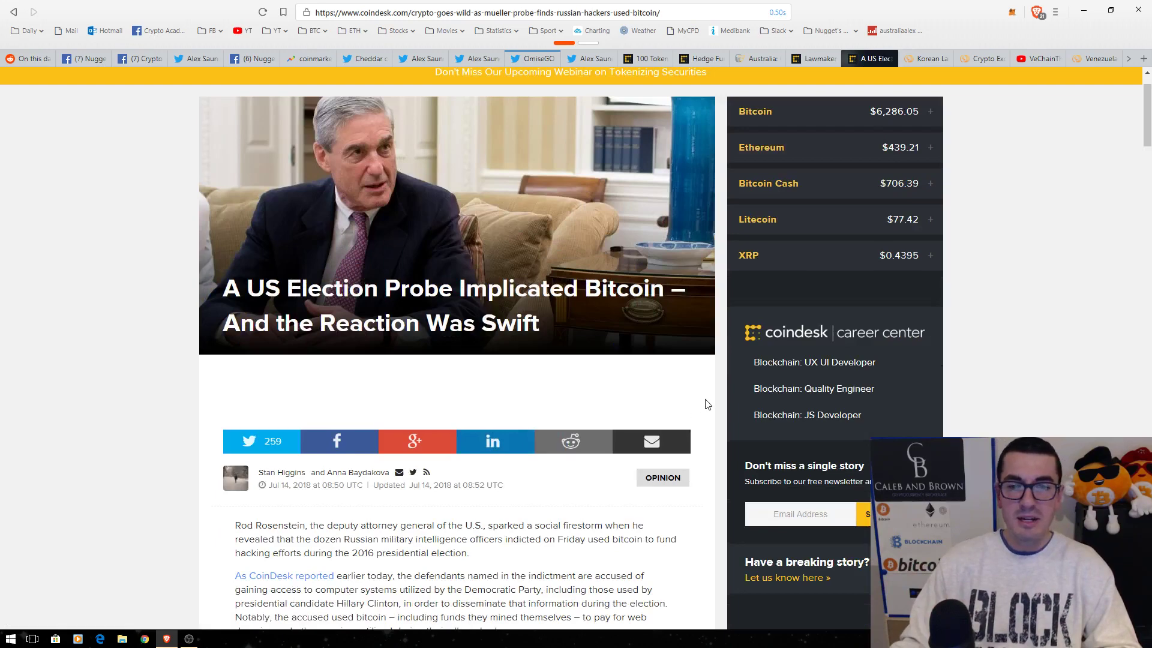
{"action": "scroll", "coordinate": [707, 405], "scroll_direction": "up", "scroll_amount": 1}
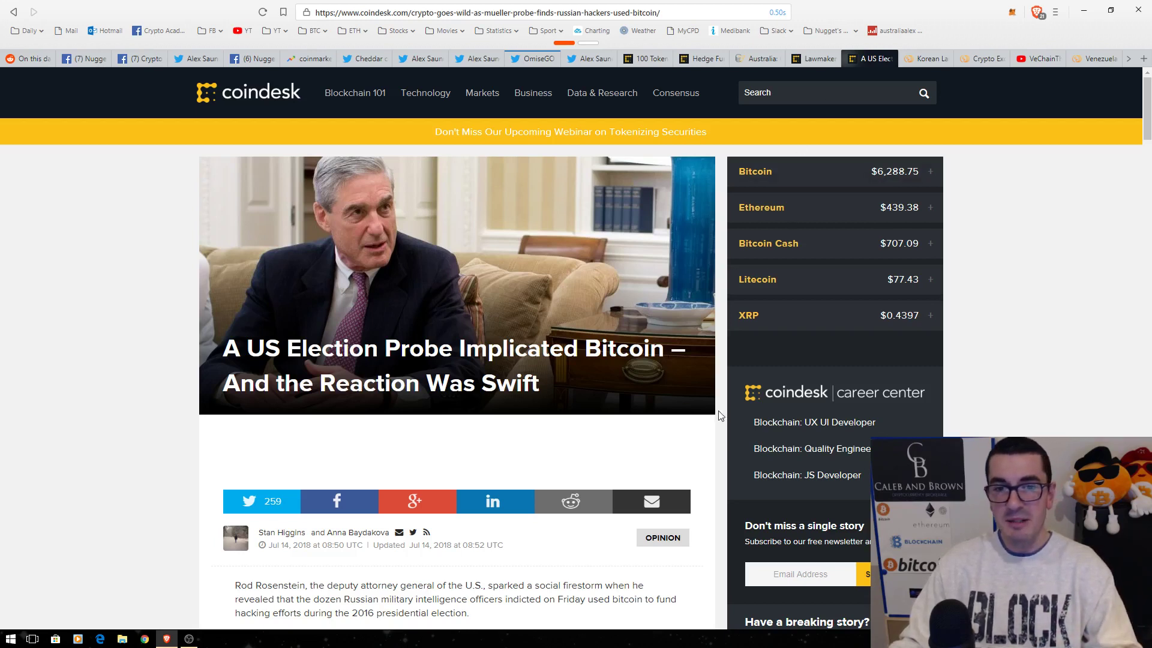
{"action": "mouse_move", "coordinate": [922, 58]}
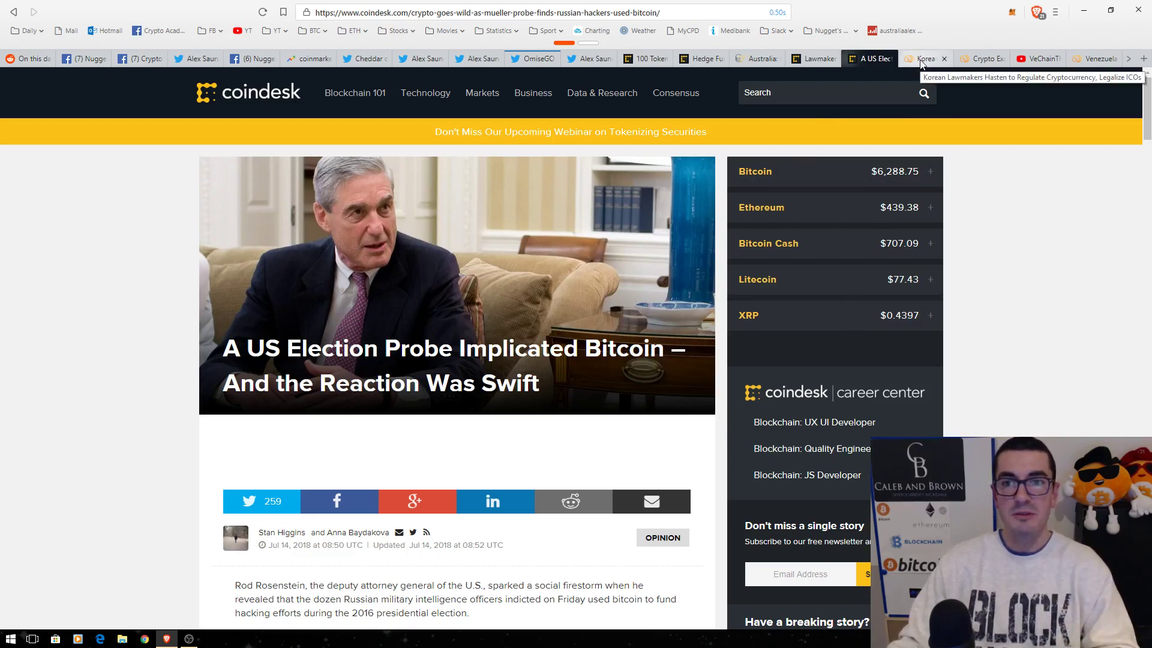
- Bring up the CCN tab 'Korean Lawmakers Hasten to Regulate Cryptocurrency, Legalize ICOs'
{"action": "left_click", "coordinate": [922, 58]}
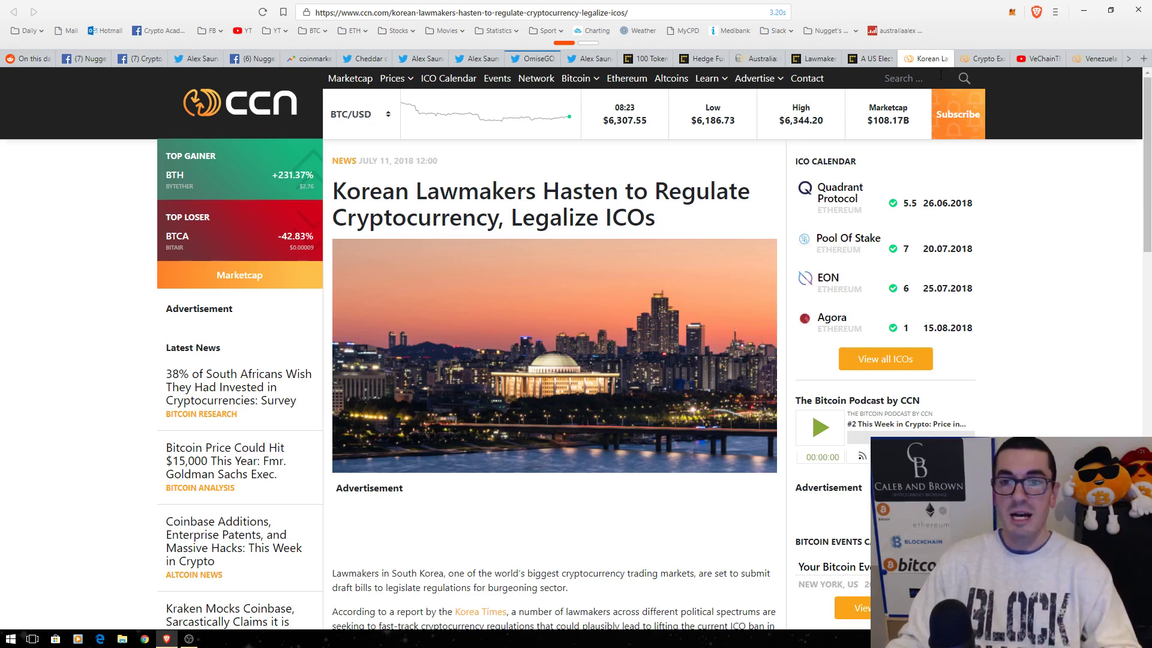
- Read the South Korean exchanges article, then view the VeChainThor wallet guide video
{"action": "left_click", "coordinate": [977, 59]}
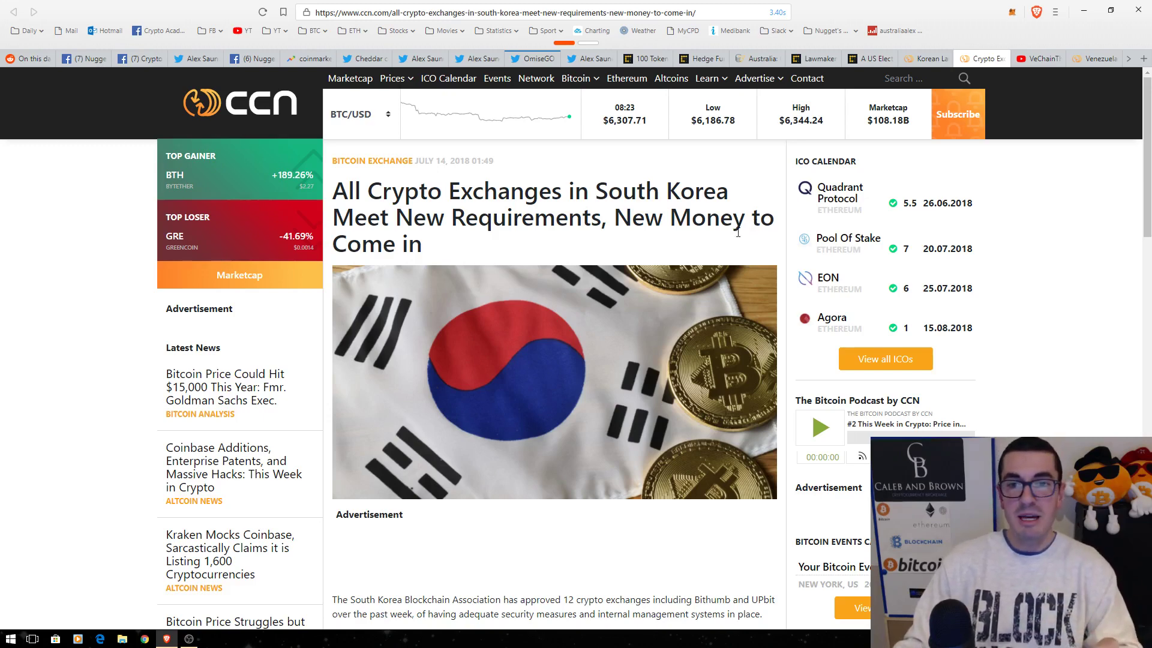
{"action": "left_click", "coordinate": [1036, 58]}
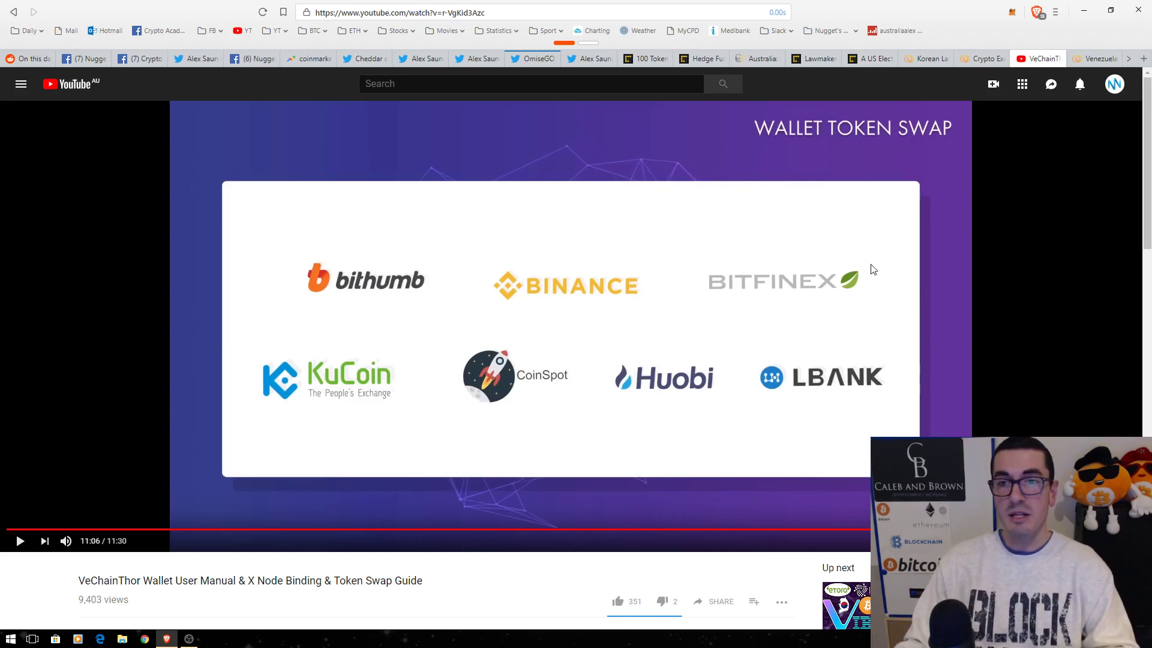
- Bring up the CCN article about the Venezuelan enthusiast's NANO food donations
{"action": "left_click", "coordinate": [1093, 59]}
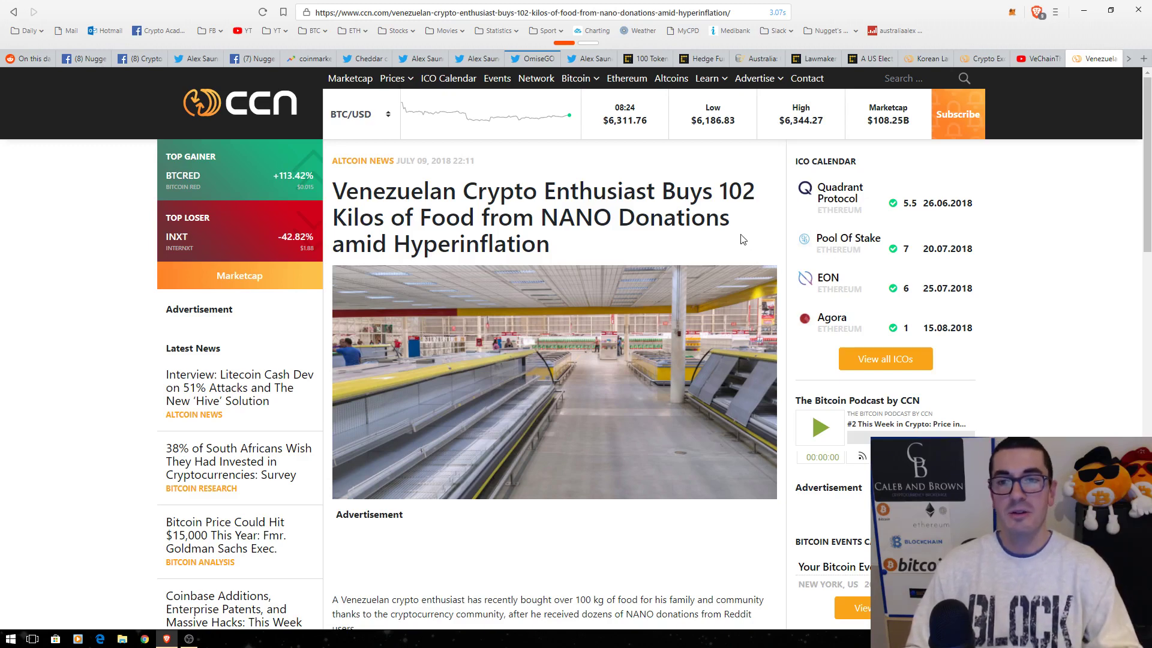
- Close the other news tabs, read Coinbase's new-assets tweet, and return to BTCUSD
{"action": "left_click", "coordinate": [1129, 59]}
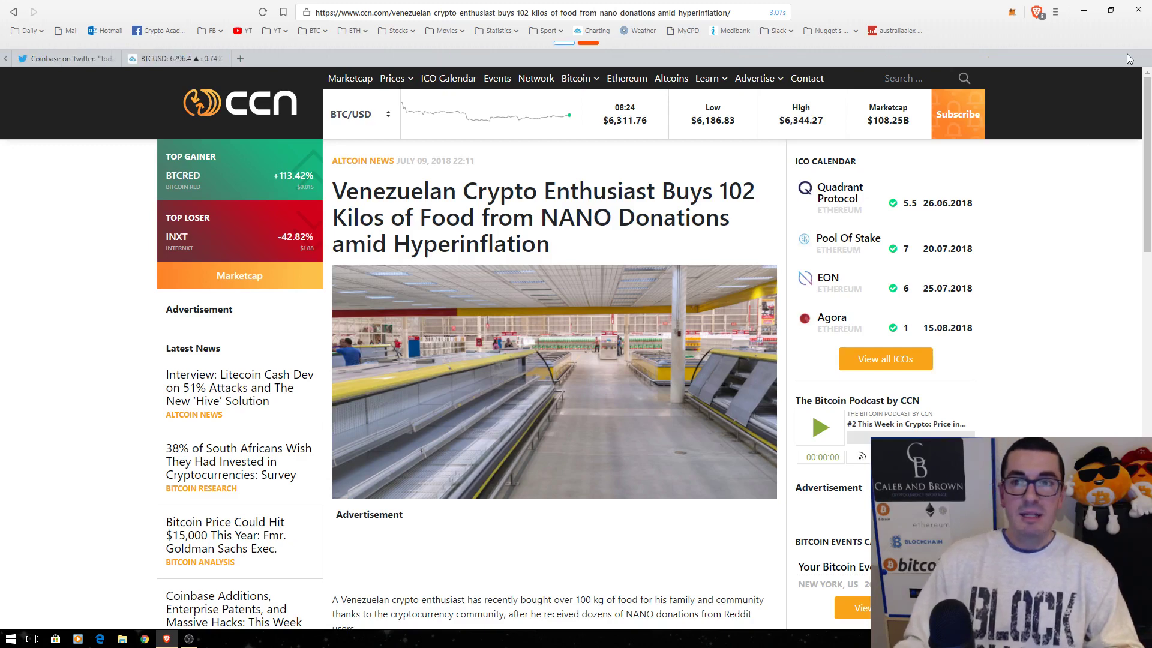
{"action": "left_click", "coordinate": [65, 58]}
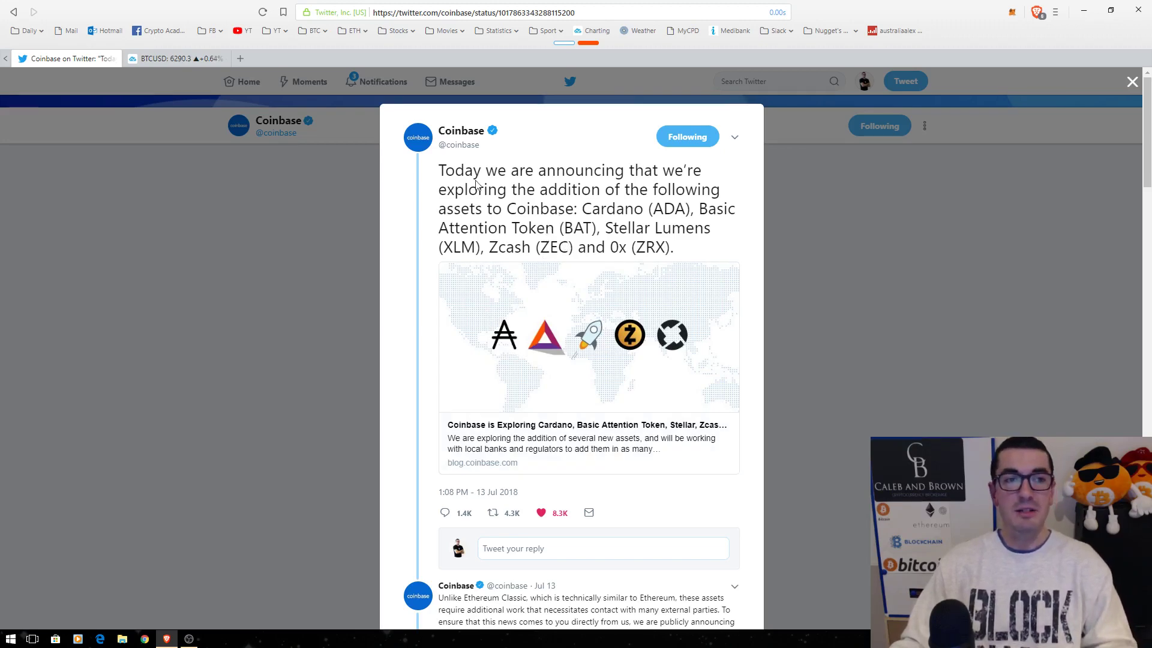
{"action": "left_click", "coordinate": [172, 59]}
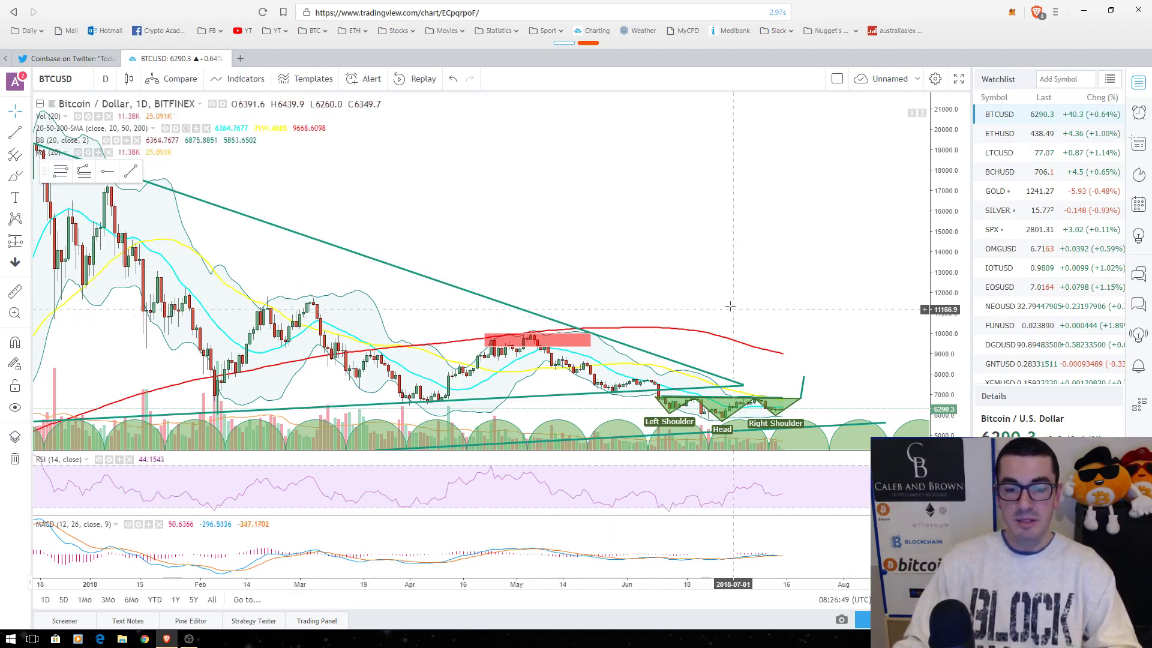
{"action": "scroll", "coordinate": [744, 317], "scroll_direction": "up", "scroll_amount": 3}
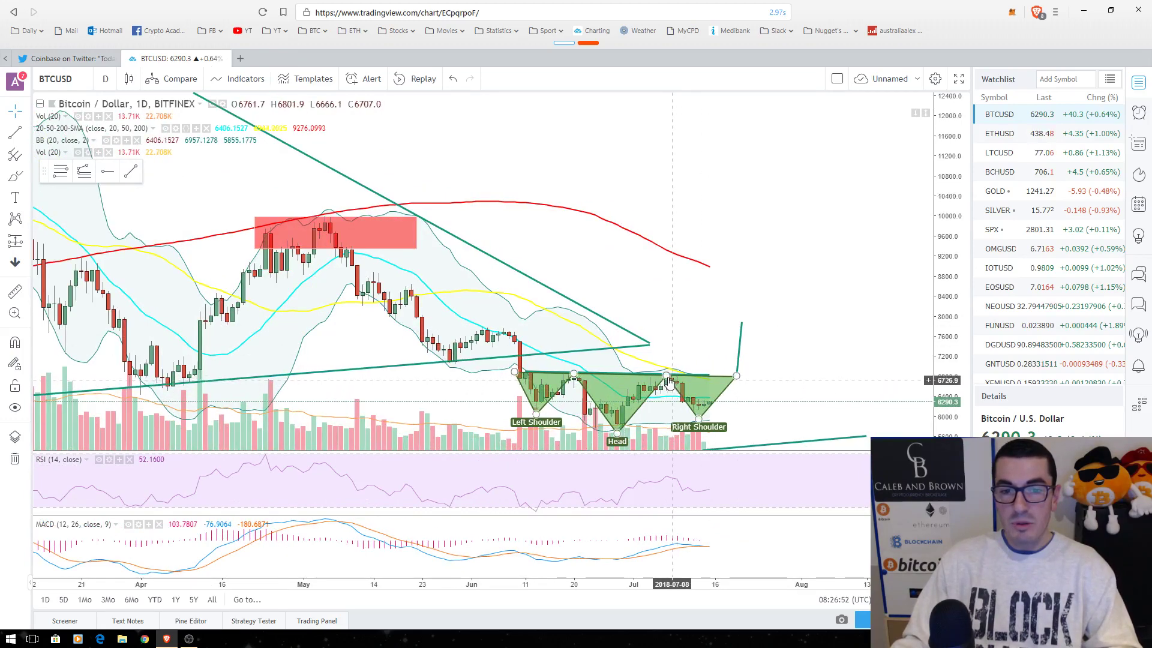
{"action": "scroll", "coordinate": [677, 385], "scroll_direction": "down", "scroll_amount": 5}
{"action": "scroll", "coordinate": [736, 412], "scroll_direction": "up", "scroll_amount": 2}
{"action": "scroll", "coordinate": [756, 423], "scroll_direction": "up", "scroll_amount": 2}
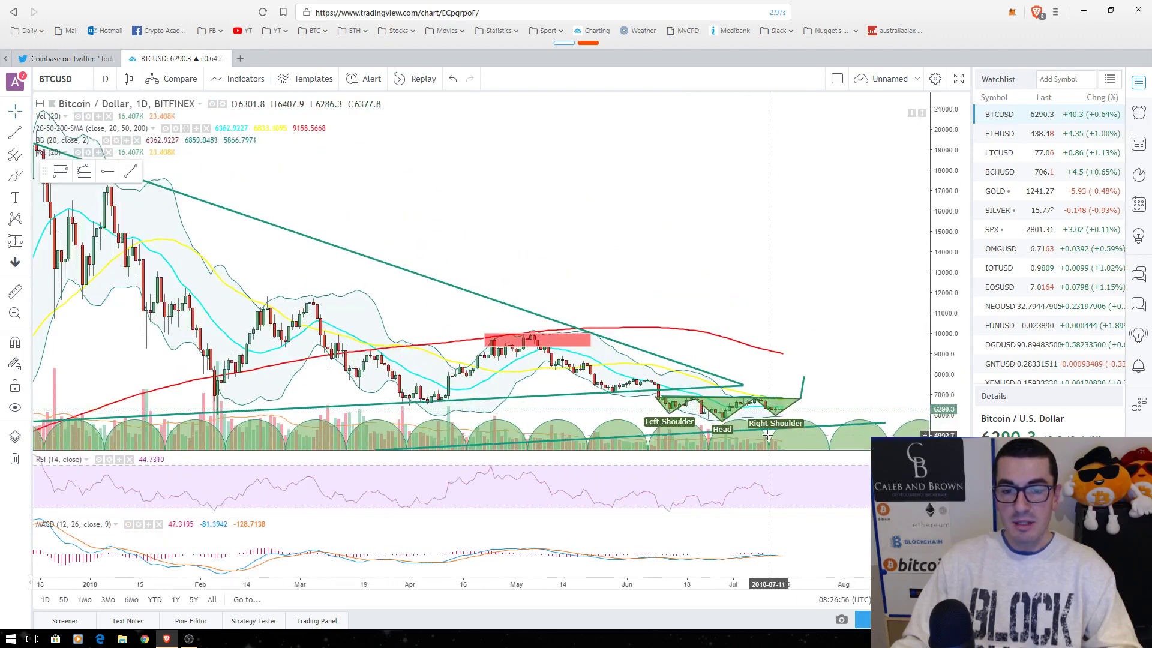
{"action": "scroll", "coordinate": [770, 440], "scroll_direction": "up", "scroll_amount": 2}
{"action": "scroll", "coordinate": [784, 424], "scroll_direction": "up", "scroll_amount": 2}
{"action": "scroll", "coordinate": [801, 406], "scroll_direction": "up", "scroll_amount": 2}
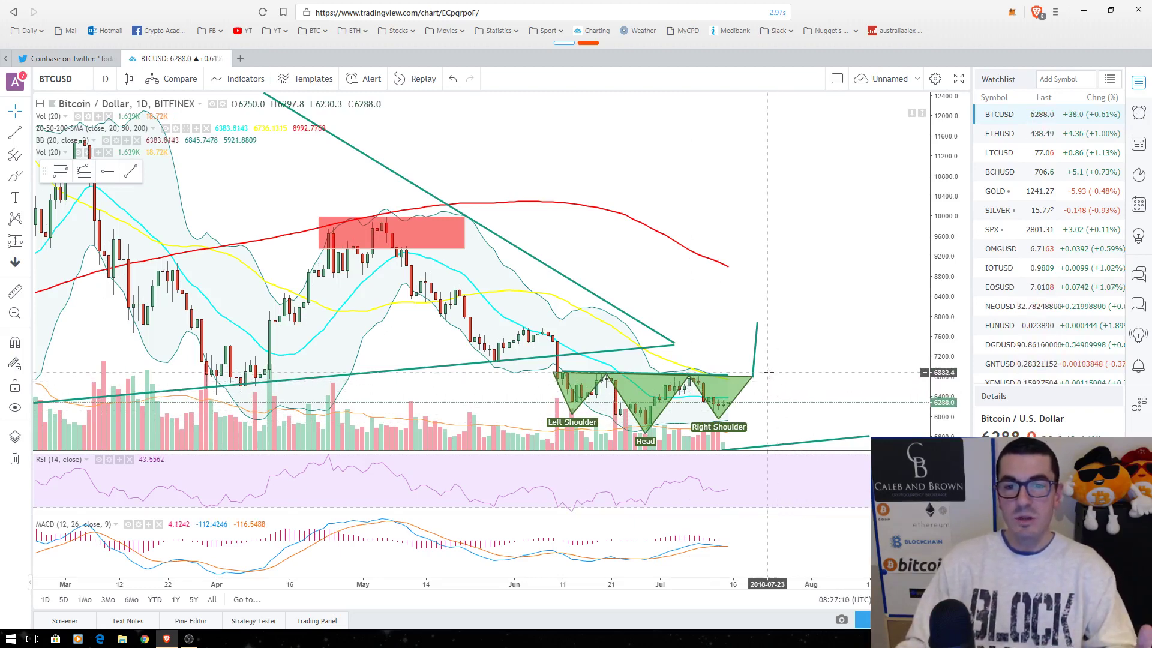
{"action": "scroll", "coordinate": [774, 375], "scroll_direction": "down", "scroll_amount": 3}
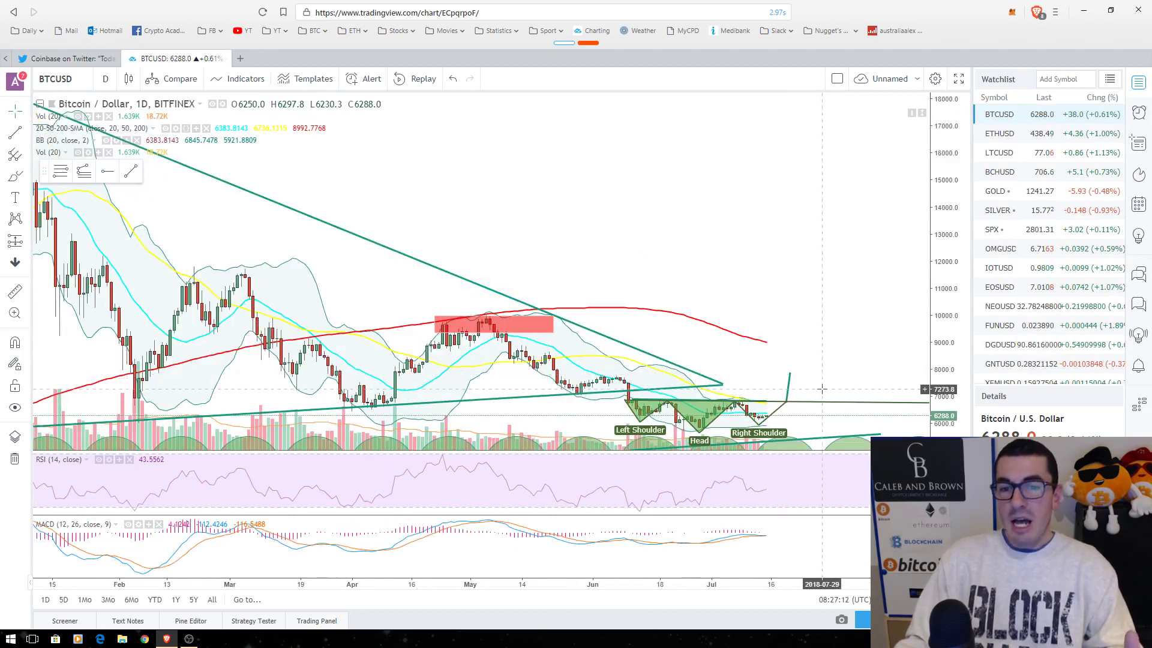
{"action": "scroll", "coordinate": [821, 389], "scroll_direction": "up", "scroll_amount": 1}
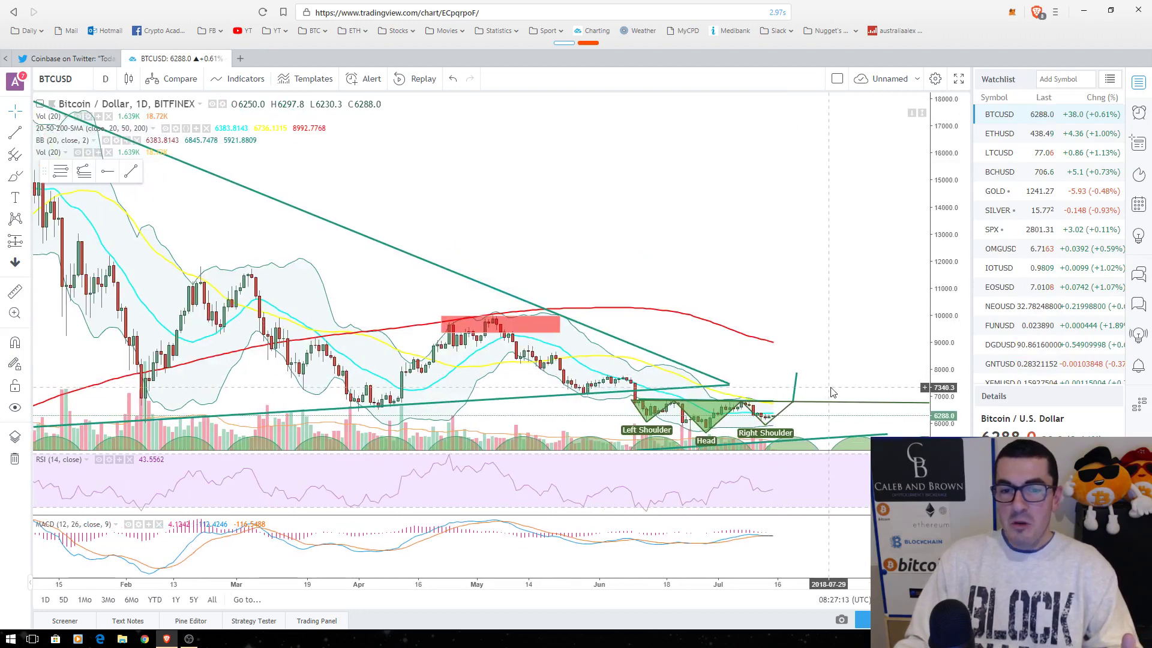
- Search LONGS and load the BTCUSDLONGS daily Bitfinex chart
{"action": "left_click", "coordinate": [92, 80]}
{"action": "type", "text": "LONG"}
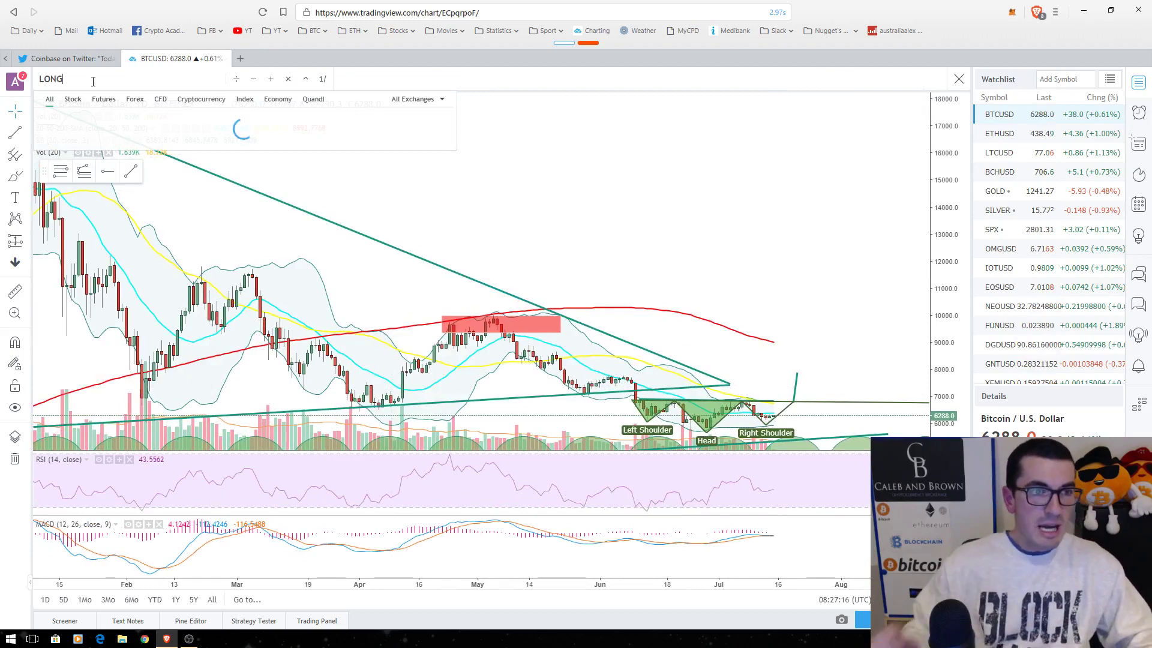
{"action": "type", "text": "S"}
{"action": "left_click", "coordinate": [67, 118]}
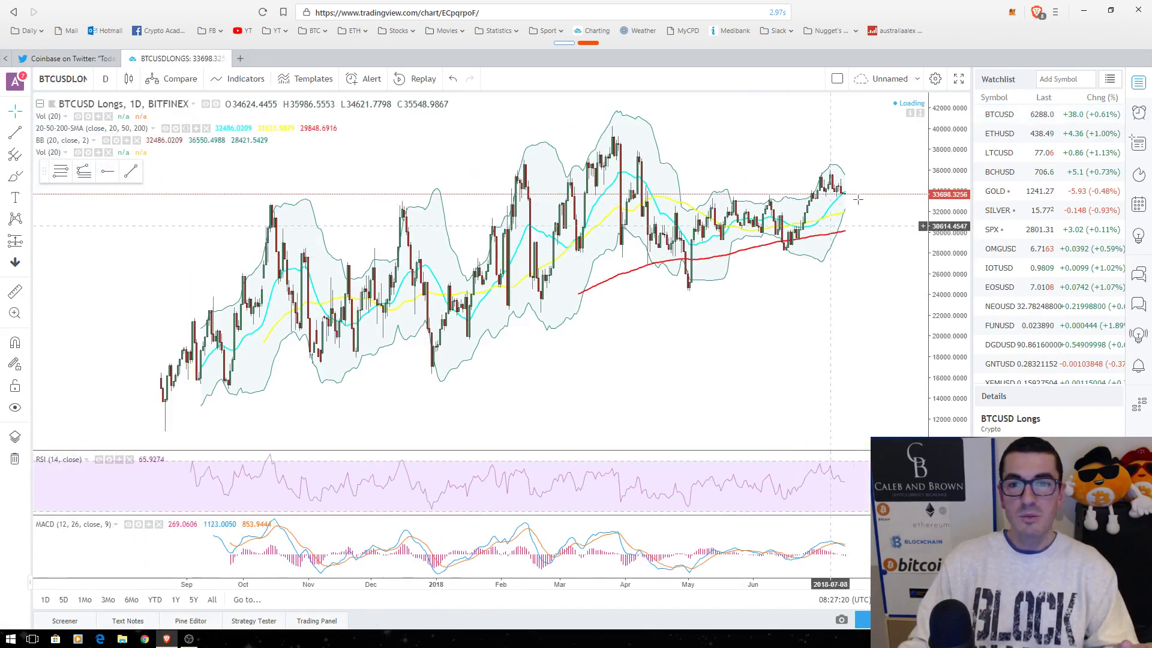
{"action": "scroll", "coordinate": [768, 236], "scroll_direction": "up", "scroll_amount": 2}
{"action": "scroll", "coordinate": [768, 236], "scroll_direction": "up", "scroll_amount": 1}
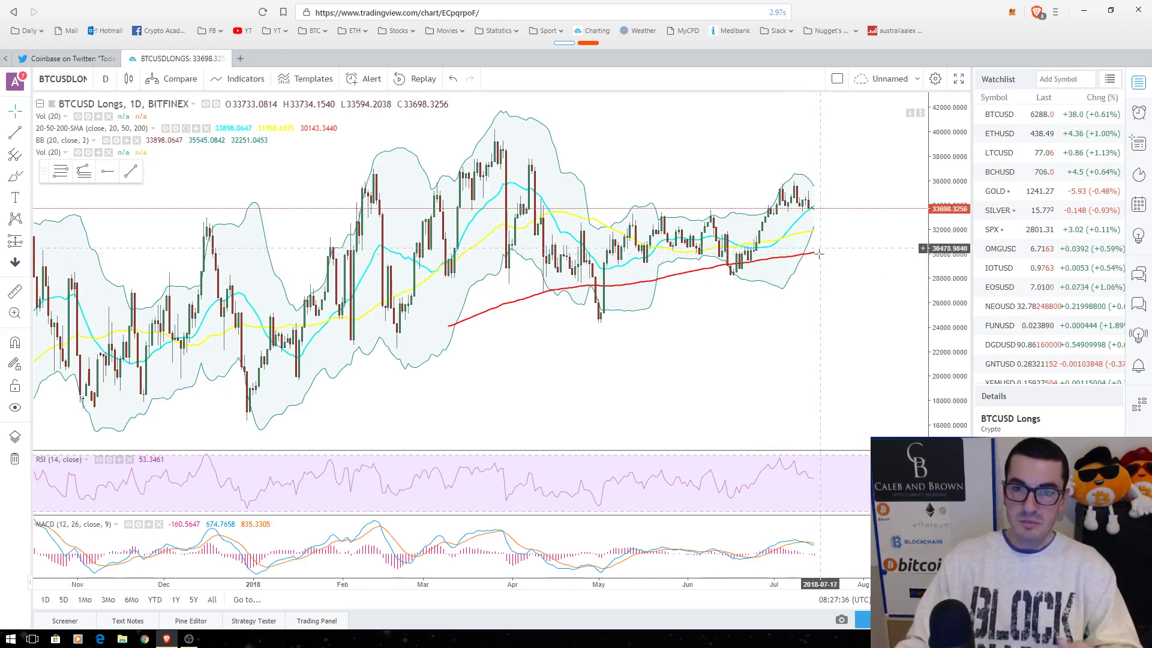
{"action": "mouse_move", "coordinate": [999, 114]}
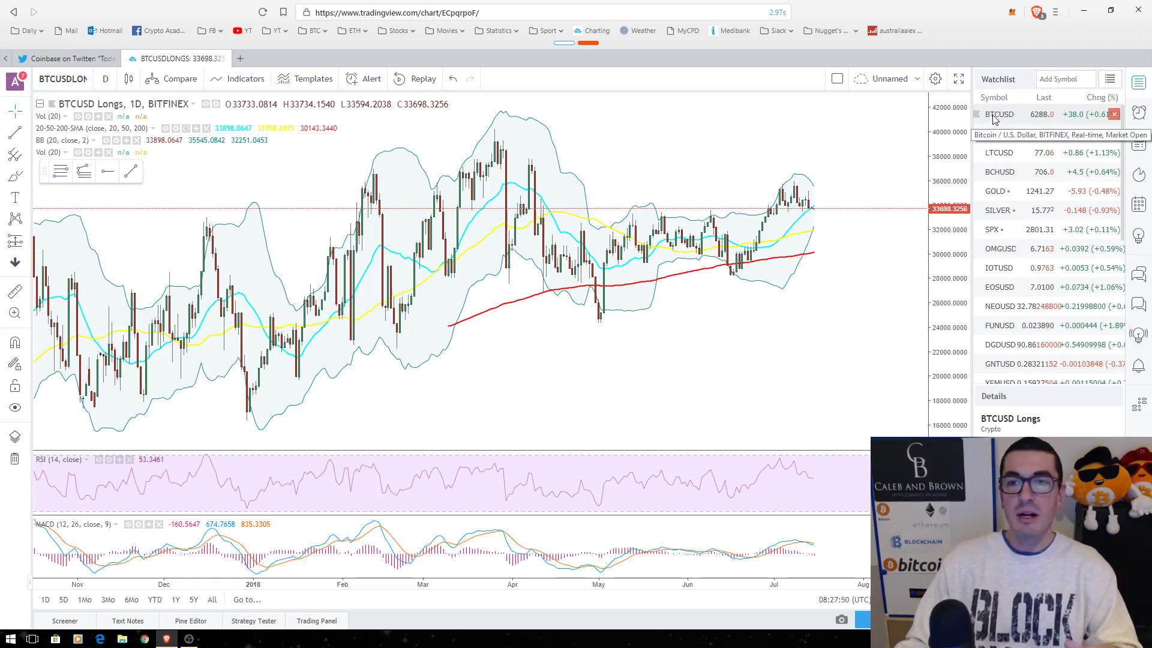
- Reload BTCUSD from the watchlist and set its interval to 1 week
{"action": "left_click", "coordinate": [997, 114]}
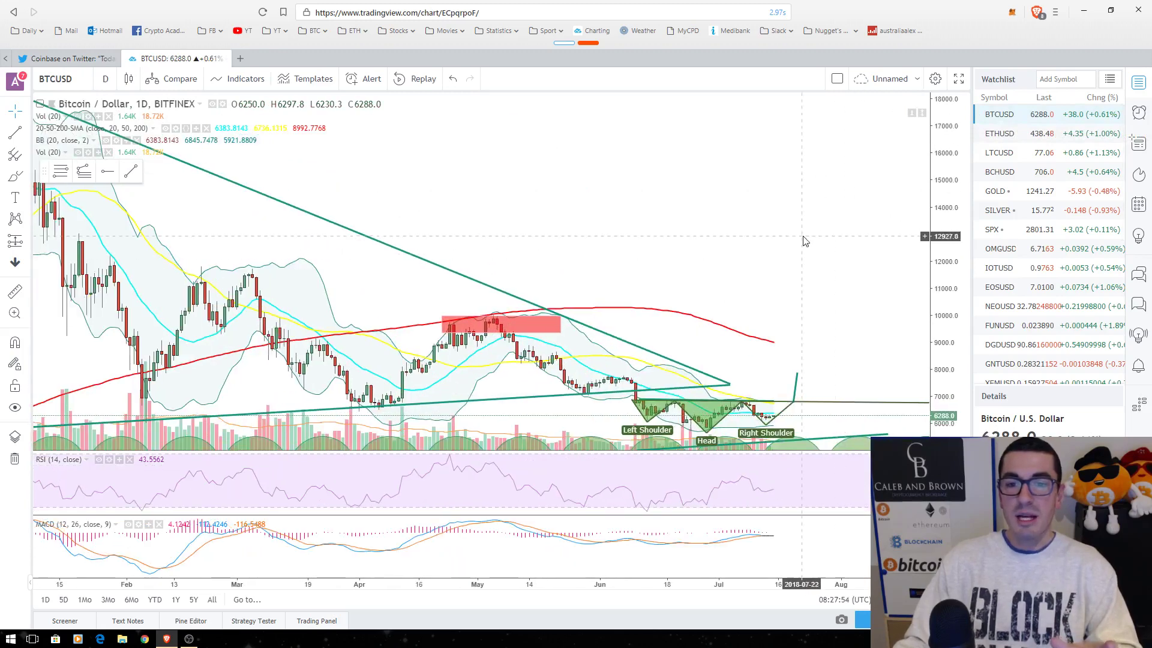
{"action": "scroll", "coordinate": [844, 254], "scroll_direction": "up", "scroll_amount": 3}
{"action": "scroll", "coordinate": [819, 237], "scroll_direction": "up", "scroll_amount": 3}
{"action": "scroll", "coordinate": [819, 237], "scroll_direction": "up", "scroll_amount": 2}
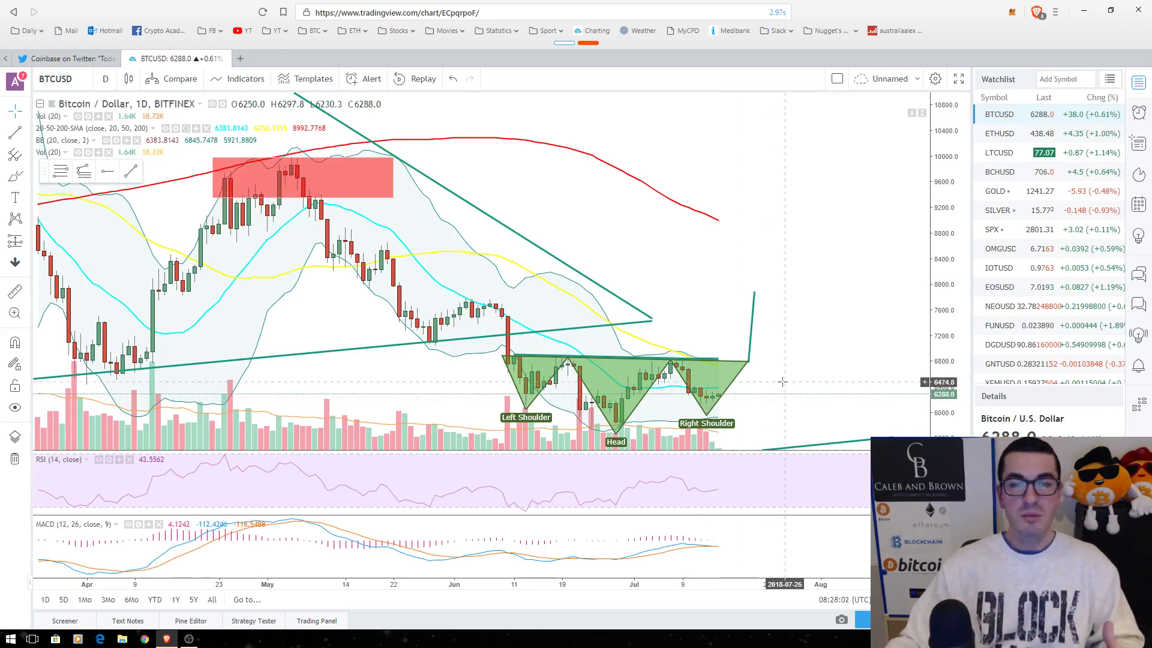
{"action": "scroll", "coordinate": [782, 382], "scroll_direction": "down", "scroll_amount": 2}
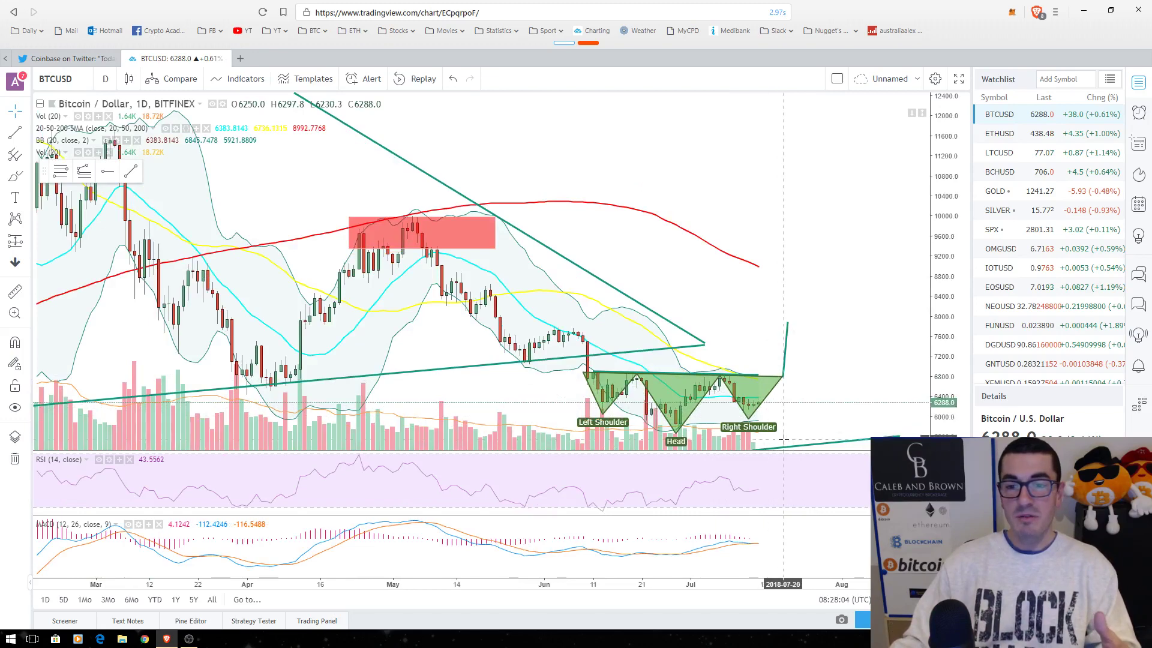
{"action": "left_click", "coordinate": [106, 79]}
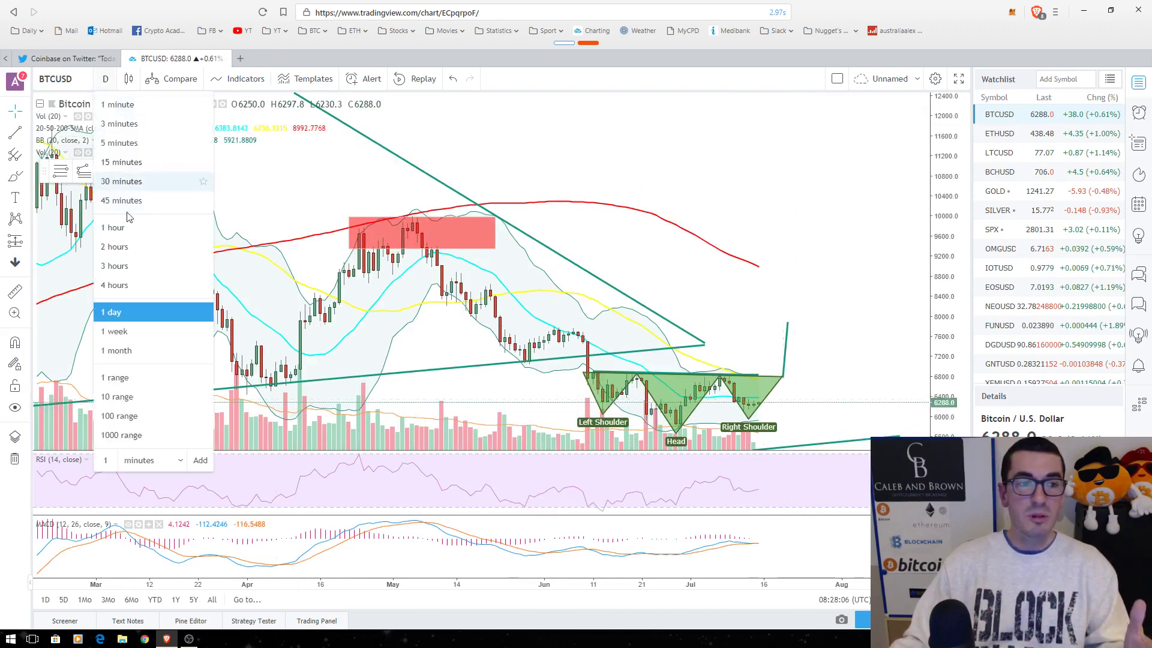
{"action": "left_click", "coordinate": [117, 336]}
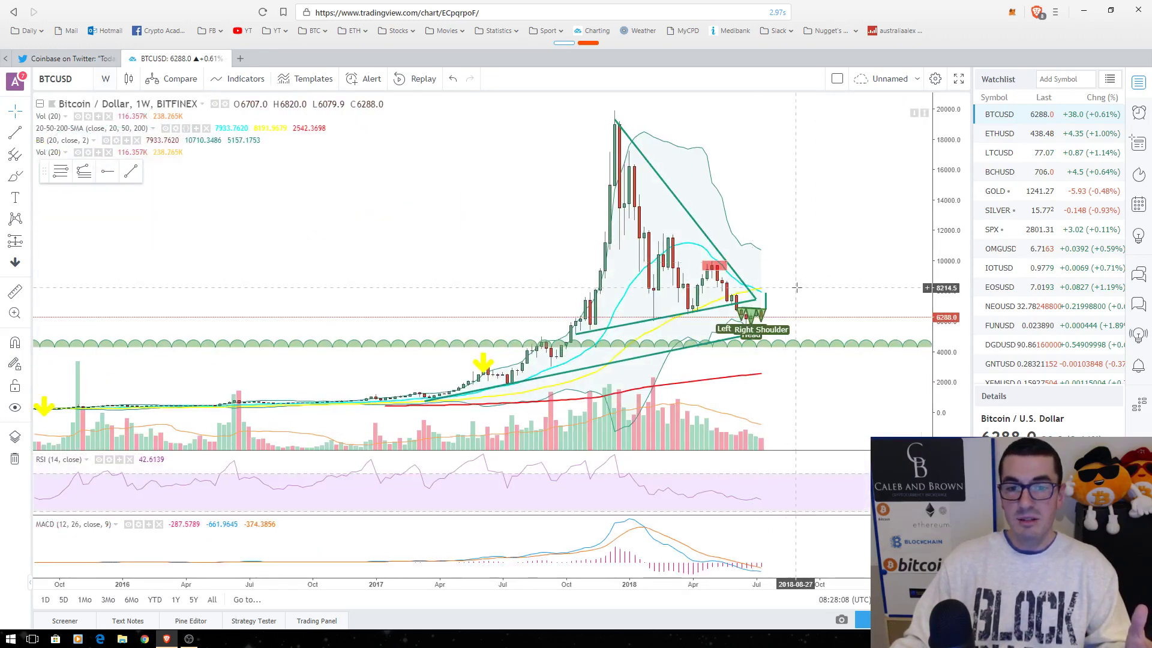
{"action": "scroll", "coordinate": [751, 263], "scroll_direction": "up", "scroll_amount": 2}
{"action": "scroll", "coordinate": [721, 275], "scroll_direction": "up", "scroll_amount": 3}
{"action": "scroll", "coordinate": [710, 282], "scroll_direction": "up", "scroll_amount": 1}
{"action": "scroll", "coordinate": [711, 270], "scroll_direction": "up", "scroll_amount": 2}
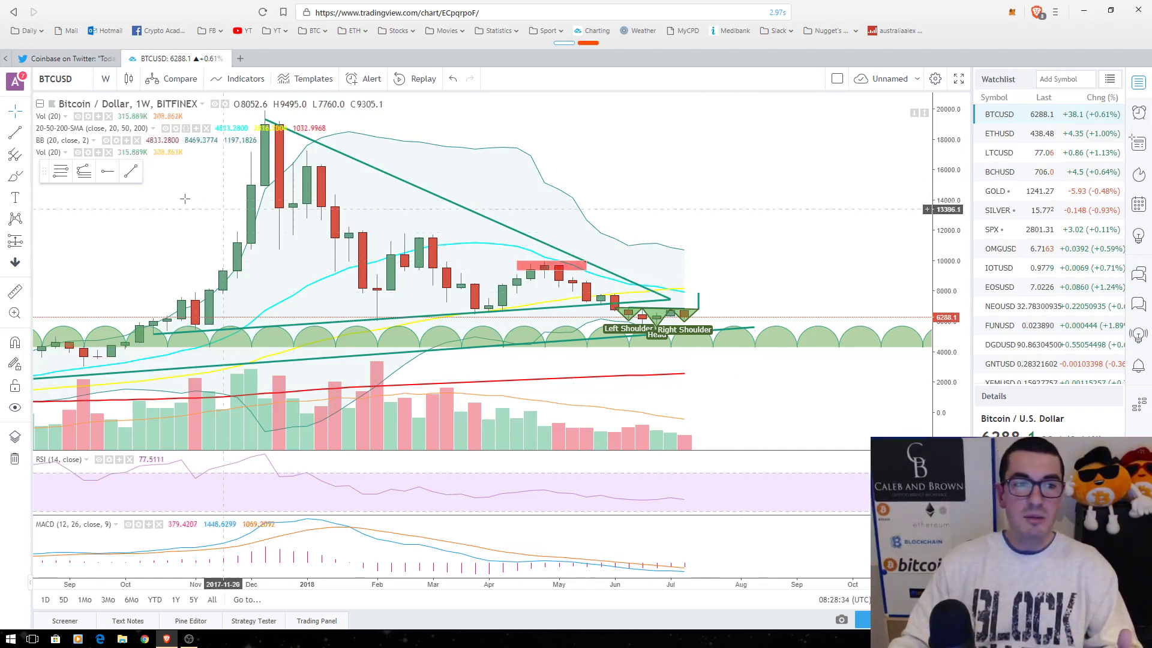
{"action": "left_click", "coordinate": [132, 173]}
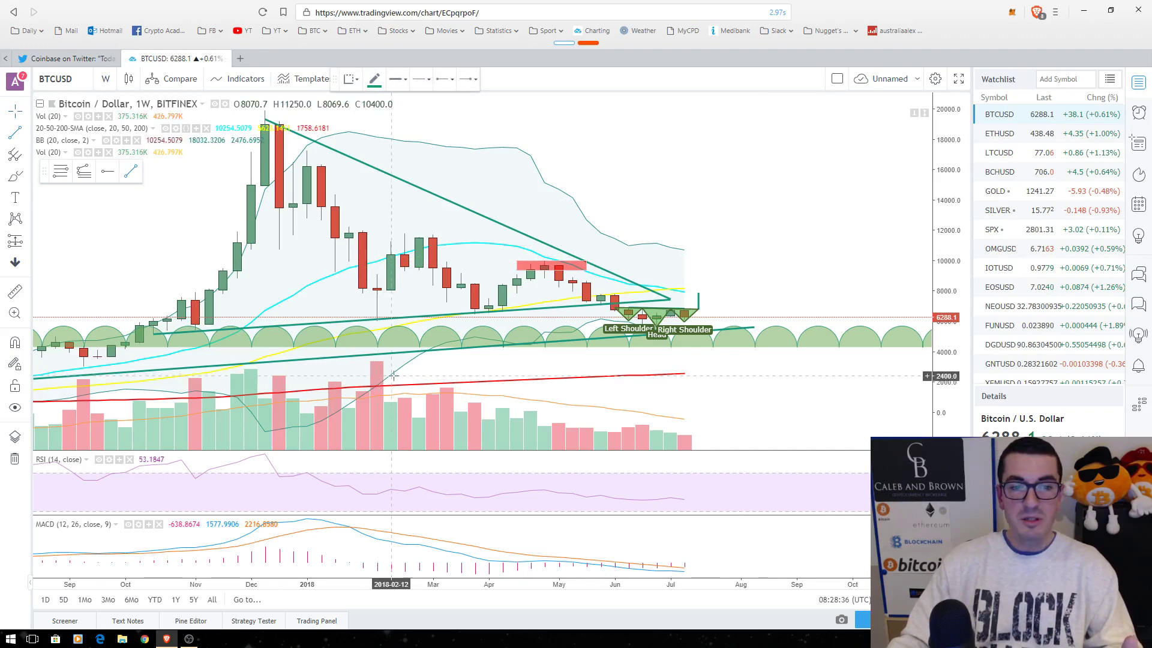
{"action": "left_click", "coordinate": [279, 367]}
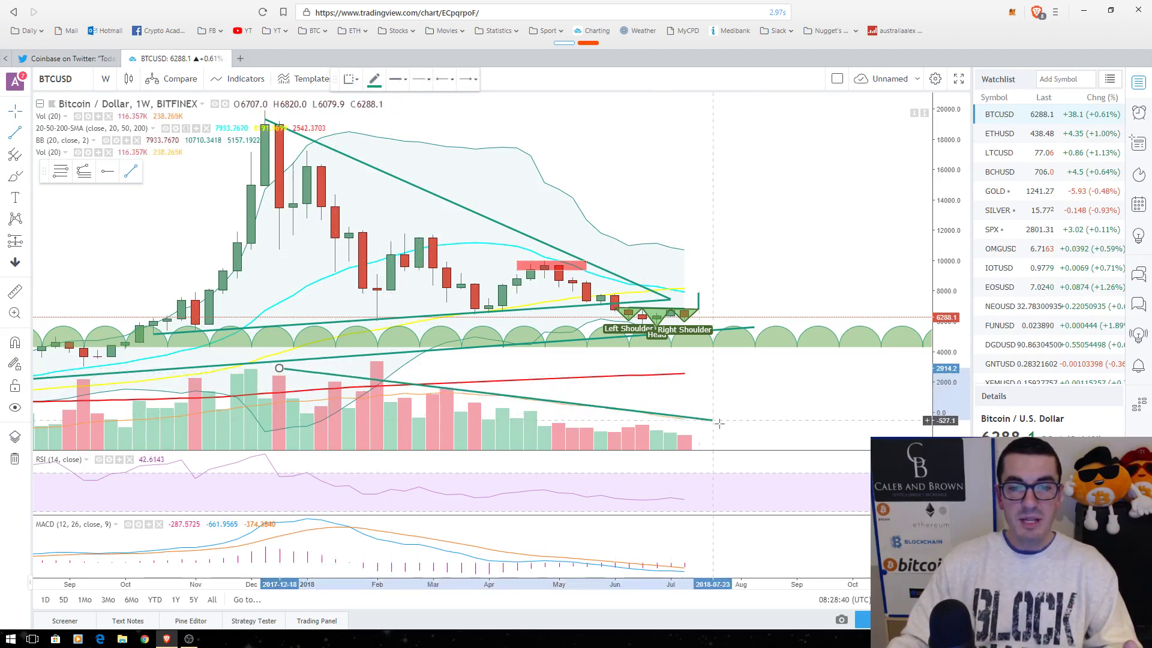
{"action": "left_click", "coordinate": [754, 445]}
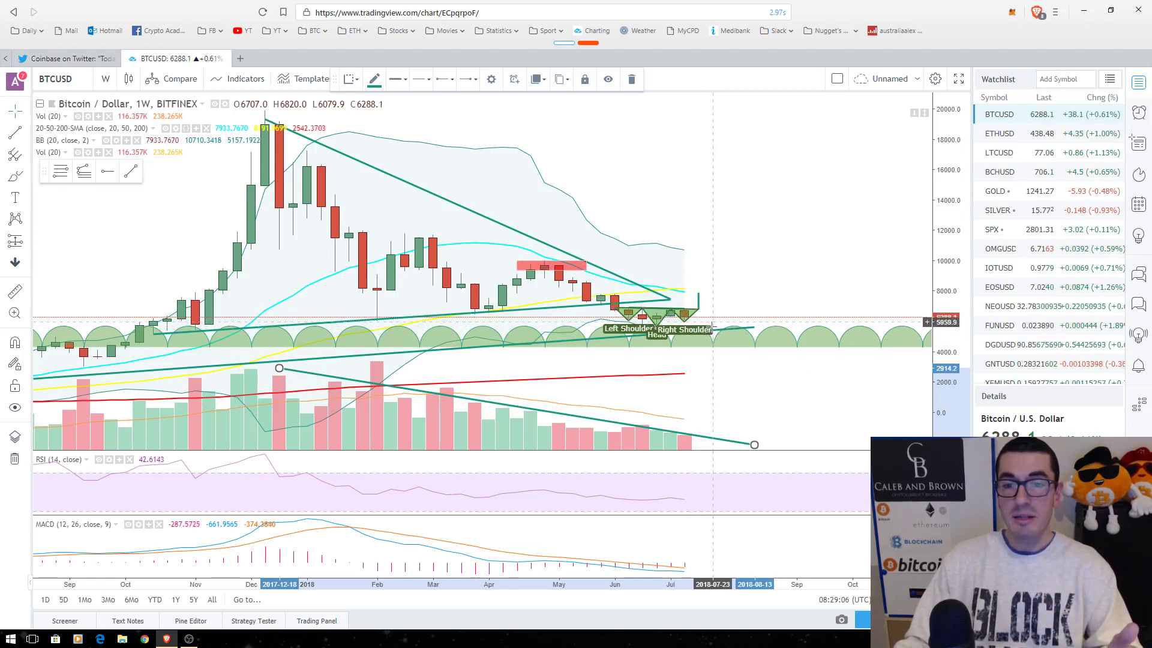
{"action": "right_click", "coordinate": [754, 444]}
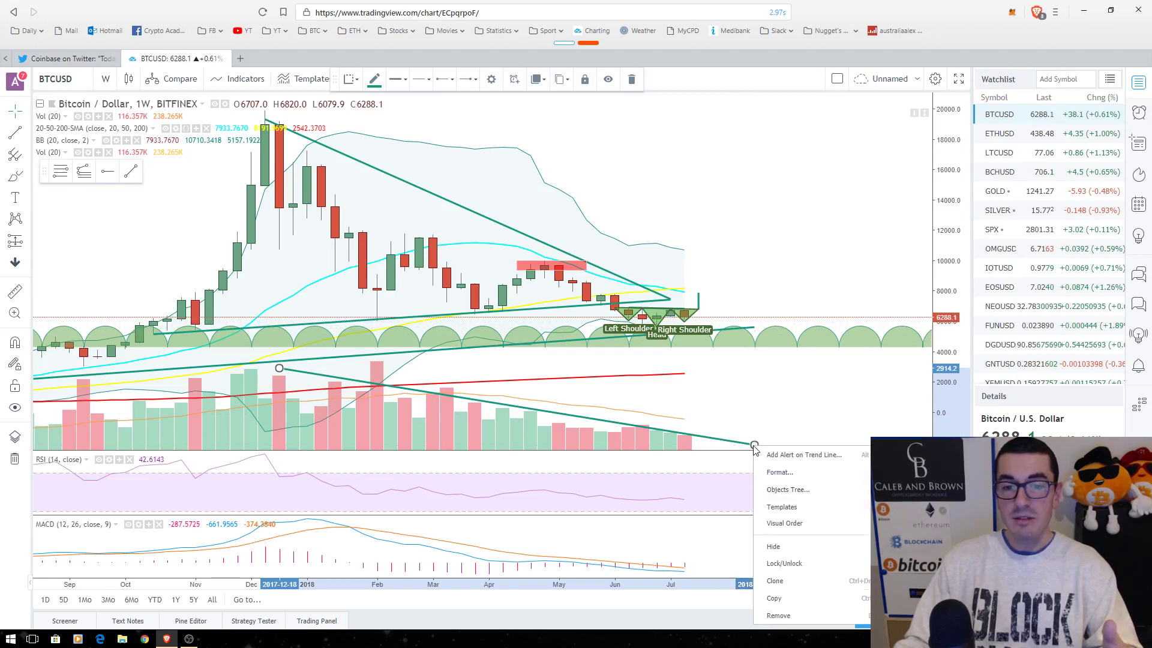
{"action": "left_click", "coordinate": [778, 615]}
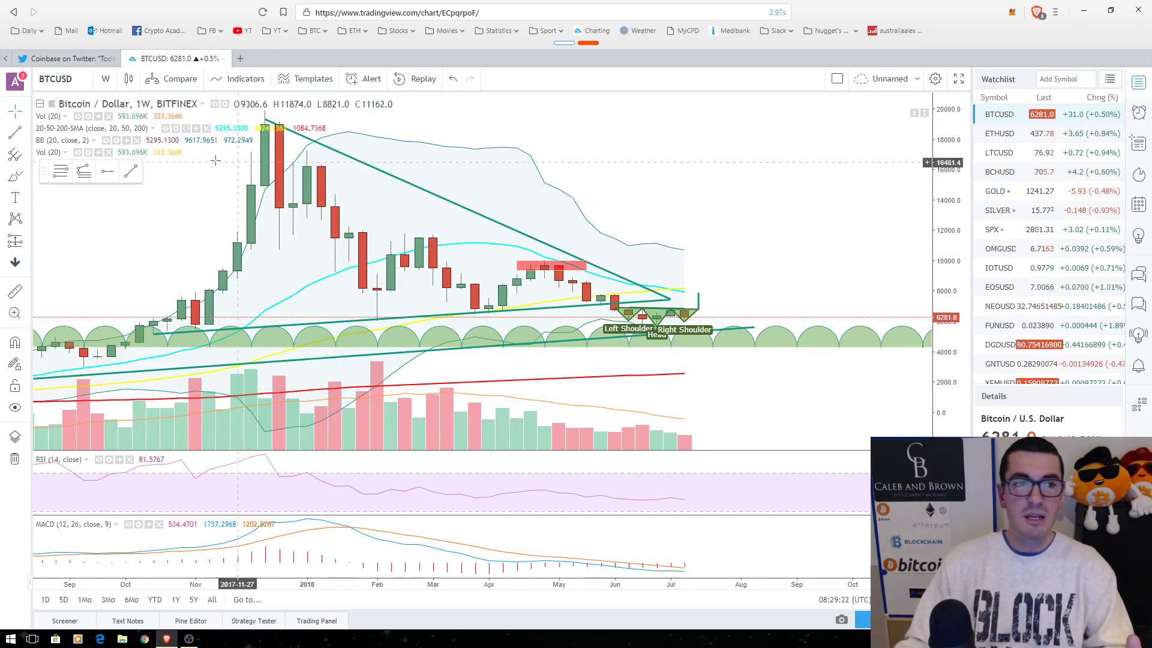
- Set the BTCUSD chart interval to 1 day
{"action": "left_click", "coordinate": [106, 78]}
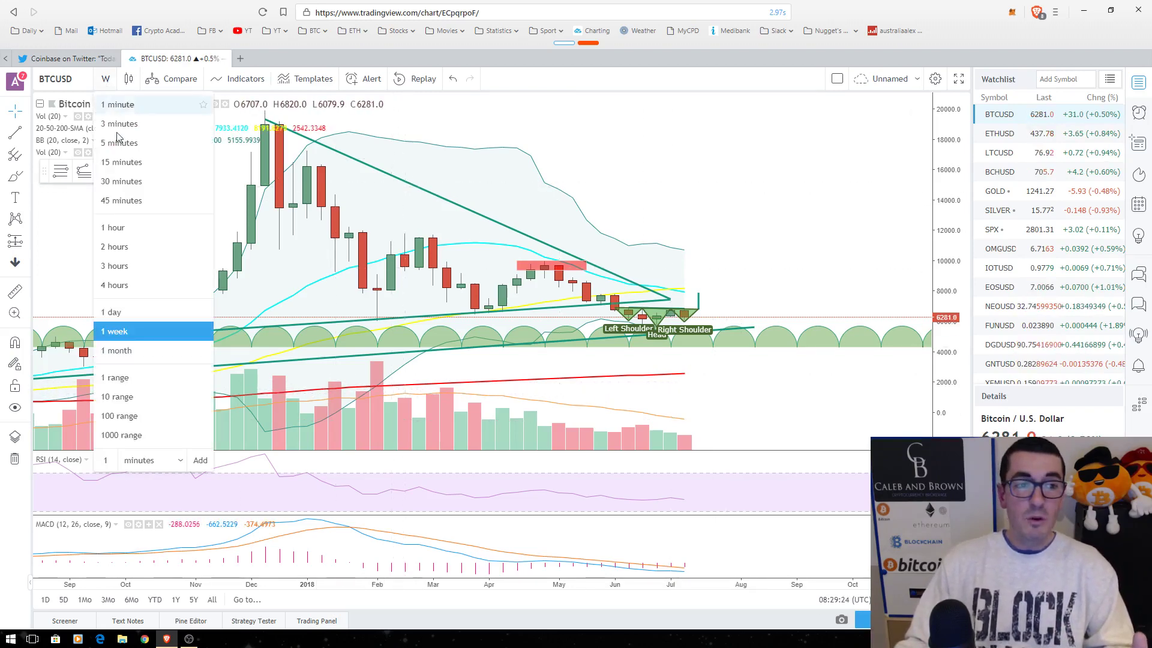
{"action": "left_click", "coordinate": [112, 312]}
{"action": "scroll", "coordinate": [768, 255], "scroll_direction": "down", "scroll_amount": 2}
{"action": "scroll", "coordinate": [774, 247], "scroll_direction": "down", "scroll_amount": 2}
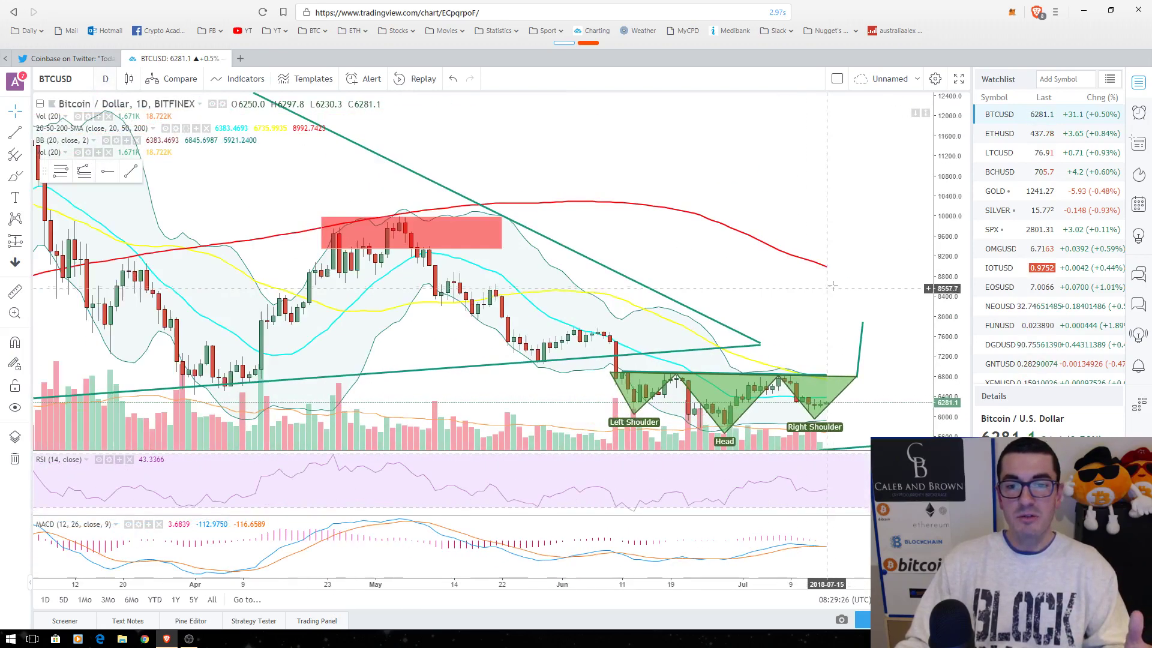
{"action": "scroll", "coordinate": [792, 235], "scroll_direction": "down", "scroll_amount": 2}
{"action": "scroll", "coordinate": [815, 222], "scroll_direction": "down", "scroll_amount": 2}
{"action": "scroll", "coordinate": [815, 222], "scroll_direction": "down", "scroll_amount": 3}
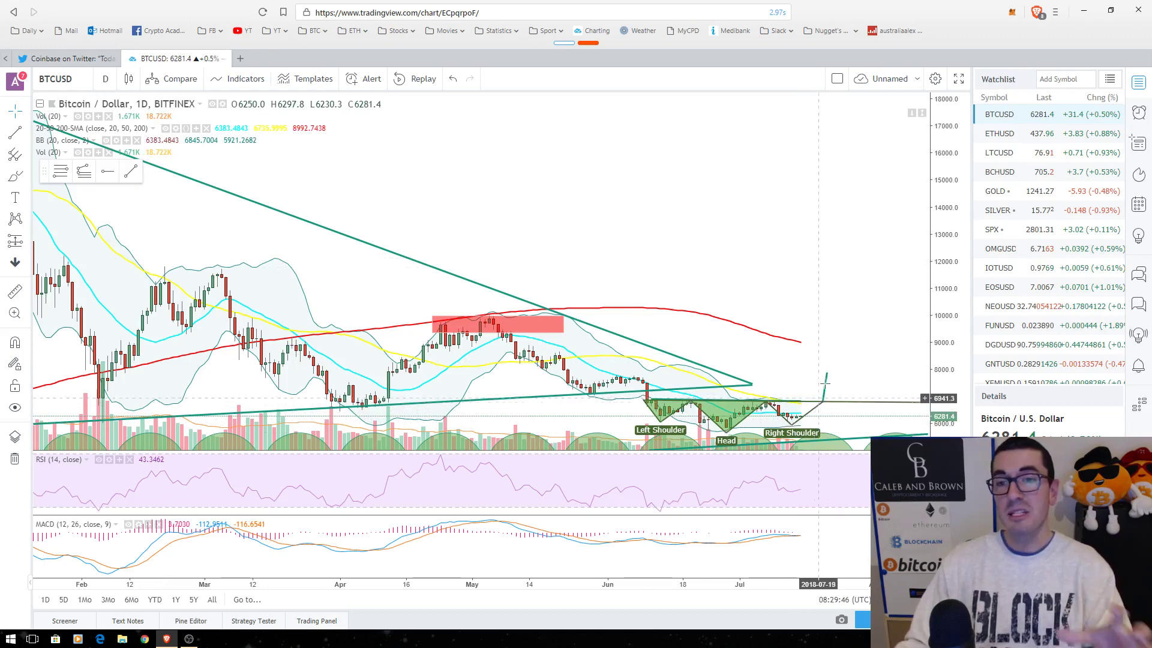
- Load ETHUSD from the watchlist and settle its horizontal support line at 340.00
{"action": "left_click", "coordinate": [990, 135]}
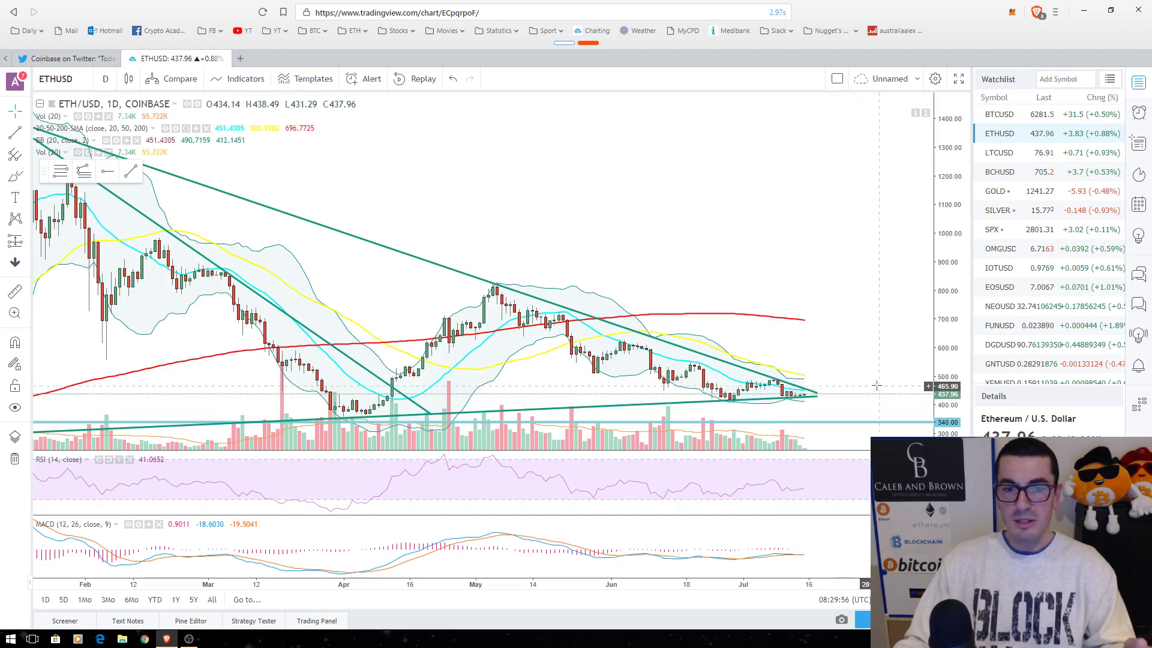
{"action": "scroll", "coordinate": [819, 397], "scroll_direction": "up", "scroll_amount": 3}
{"action": "scroll", "coordinate": [887, 347], "scroll_direction": "down", "scroll_amount": 3}
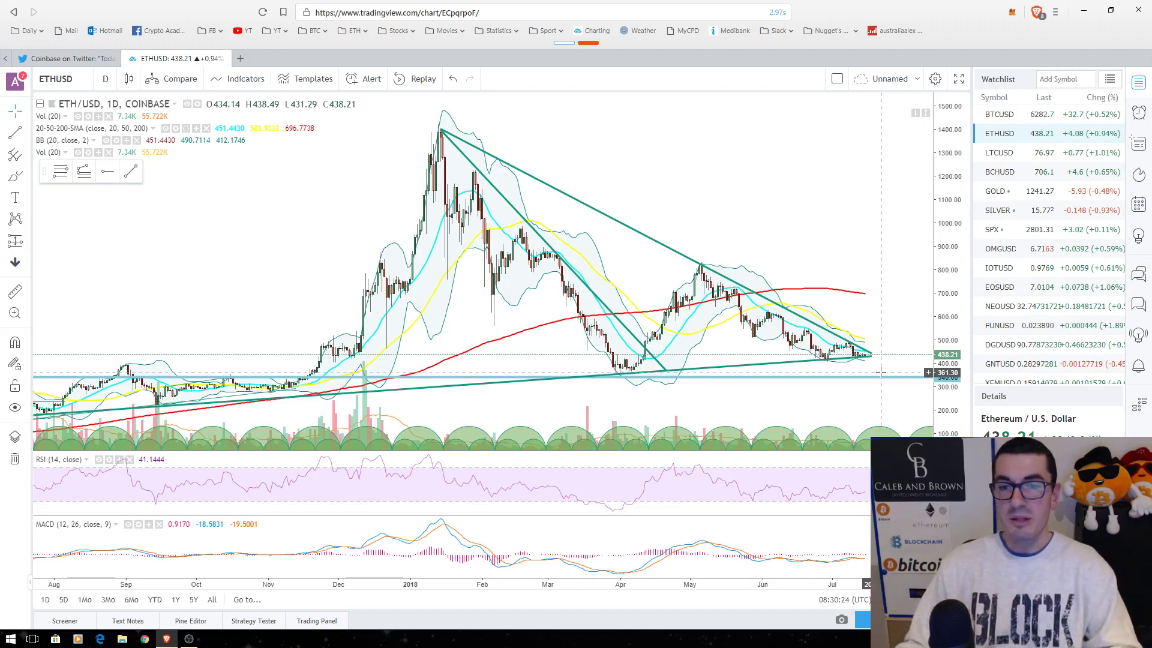
{"action": "left_click", "coordinate": [880, 377]}
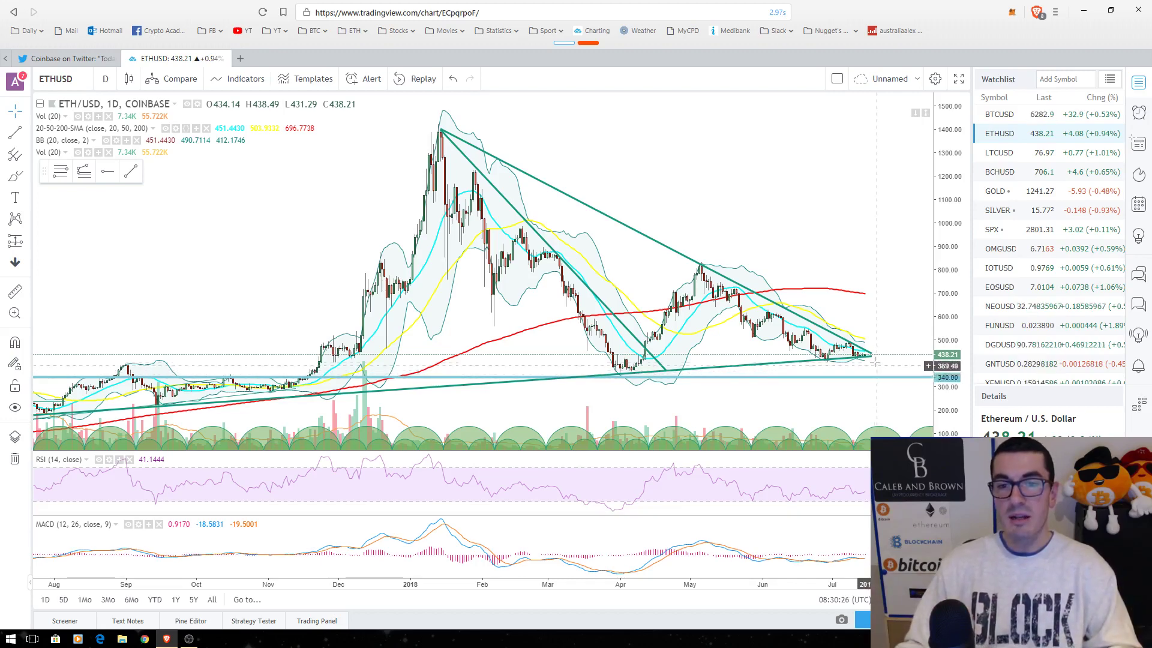
{"action": "left_click_drag", "start_coordinate": [877, 380], "coordinate": [883, 377]}
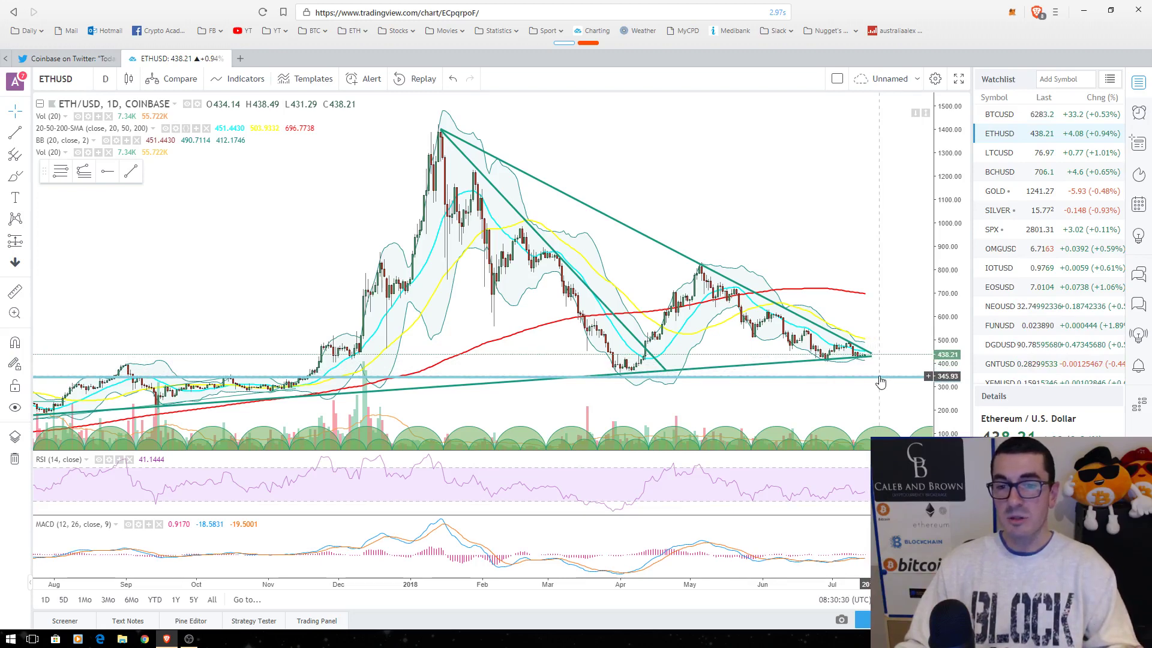
{"action": "left_click_drag", "start_coordinate": [880, 375], "coordinate": [882, 383]}
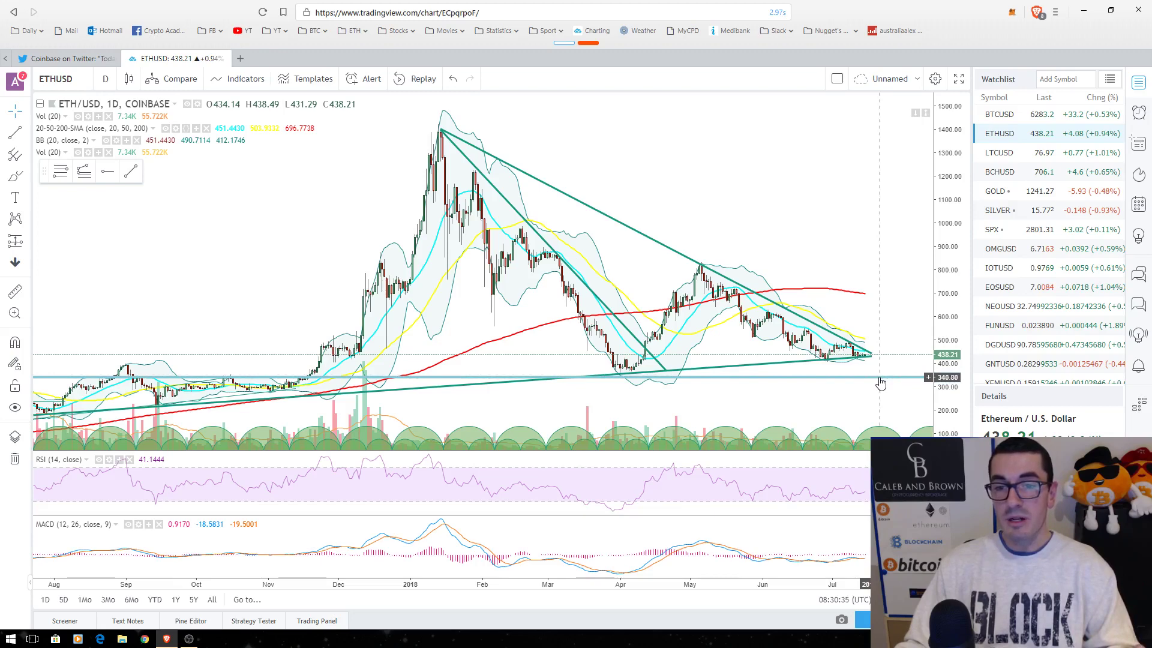
{"action": "left_click_drag", "start_coordinate": [881, 383], "coordinate": [881, 383]}
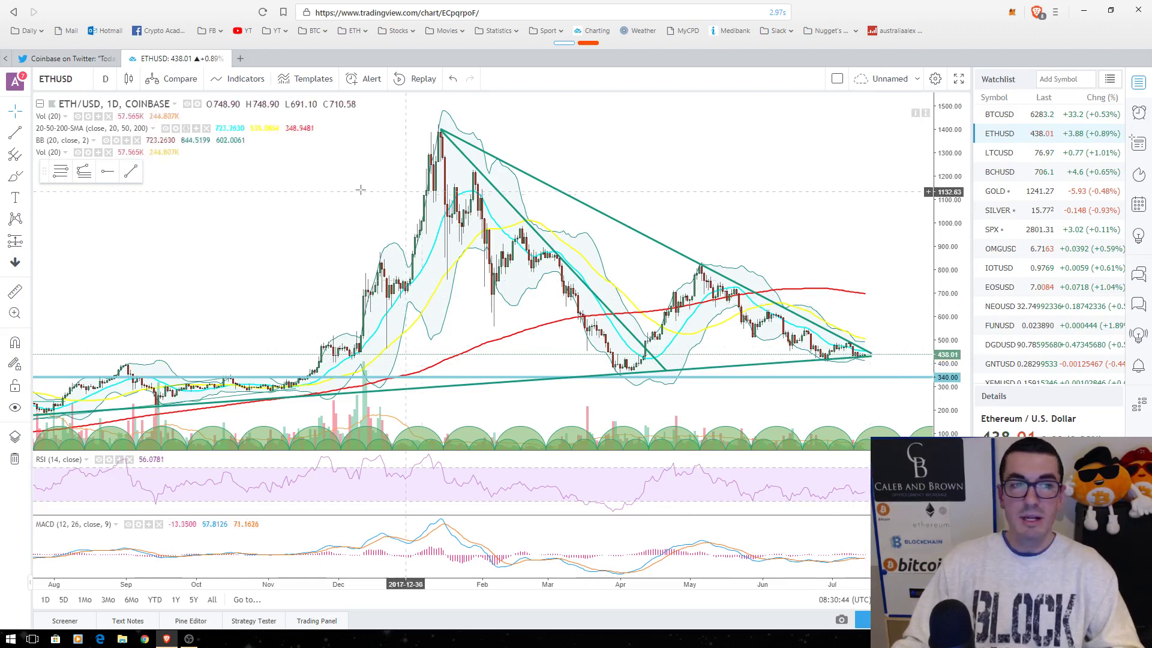
- Load the GOLD chart on 1-week candles and measure its 2016 rise
{"action": "left_click", "coordinate": [88, 81]}
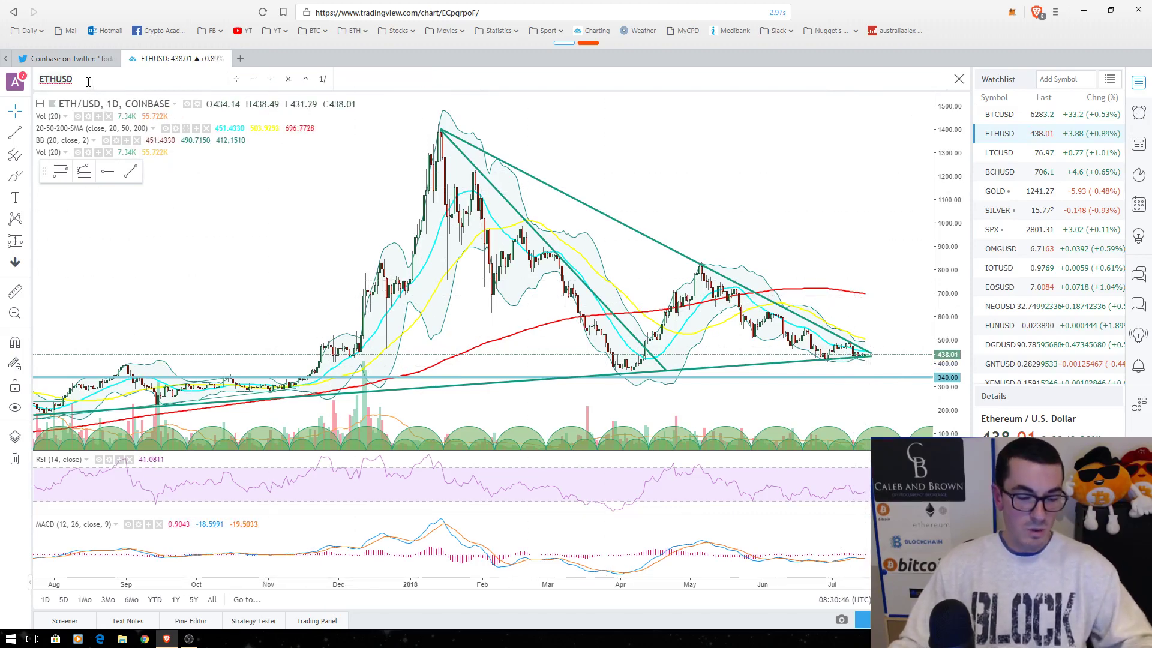
{"action": "type", "text": "GOLD"}
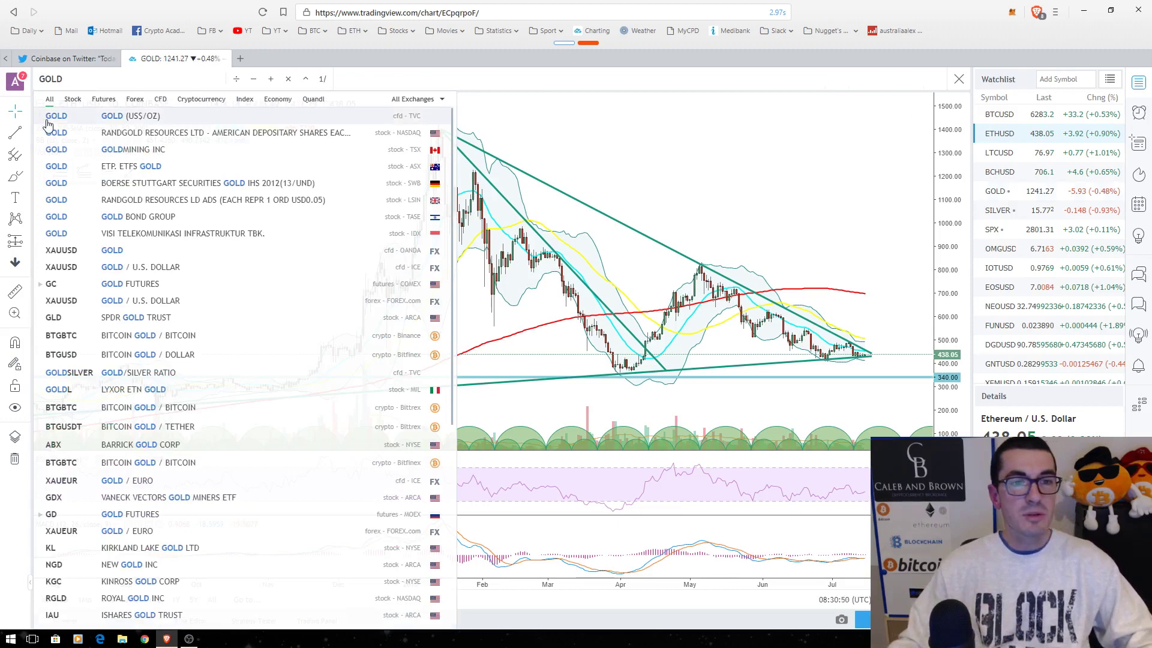
{"action": "key", "text": "Return"}
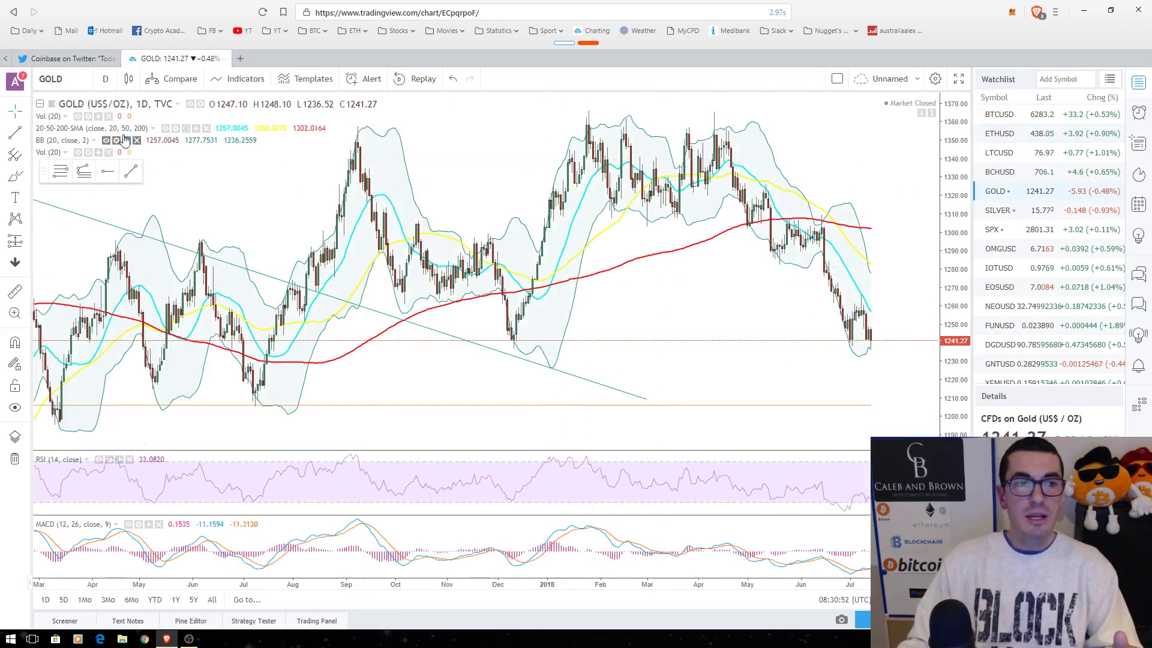
{"action": "left_click", "coordinate": [105, 79]}
{"action": "left_click", "coordinate": [117, 337]}
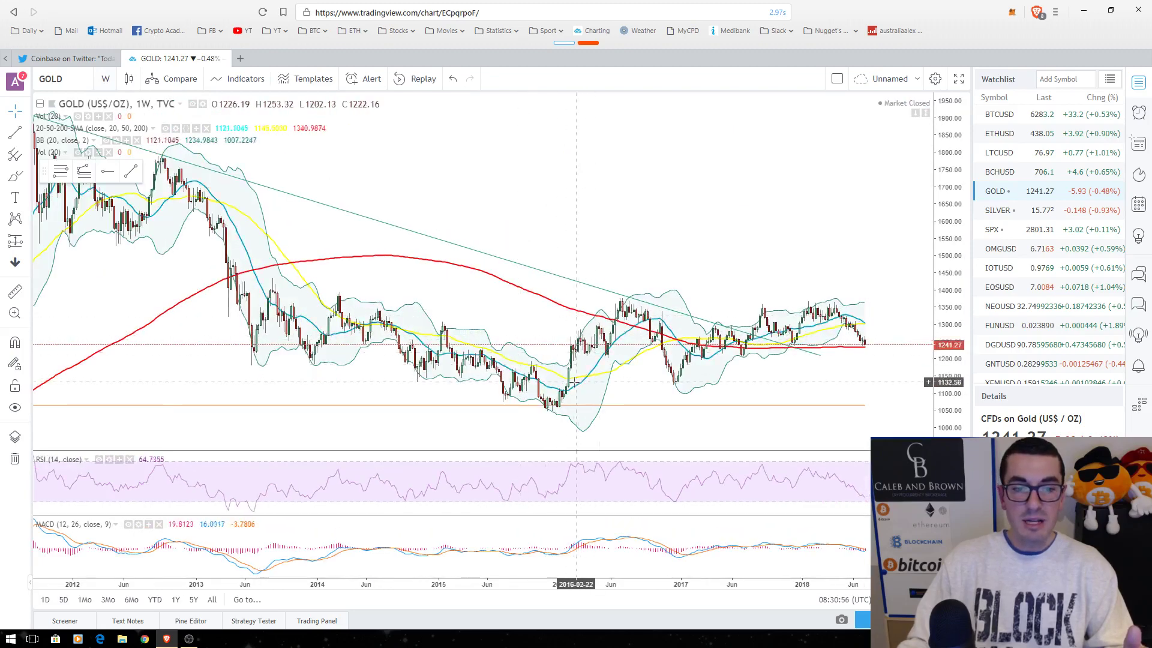
{"action": "scroll", "coordinate": [540, 360], "scroll_direction": "up", "scroll_amount": 2}
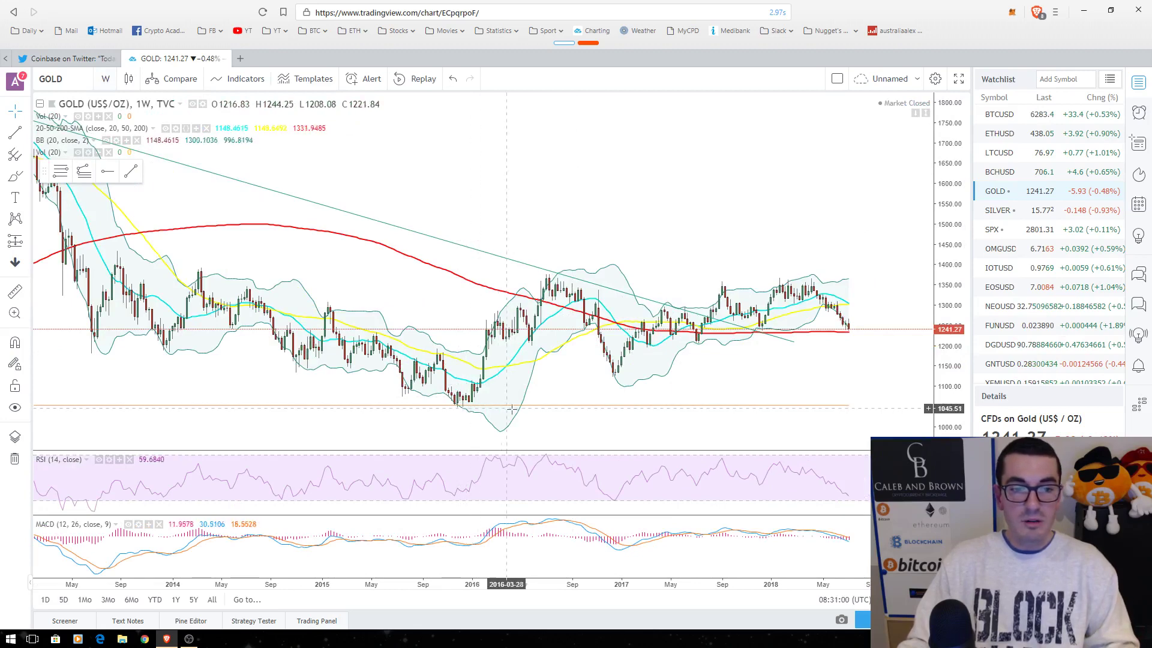
{"action": "left_click_drag", "start_coordinate": [537, 412], "coordinate": [607, 274]}
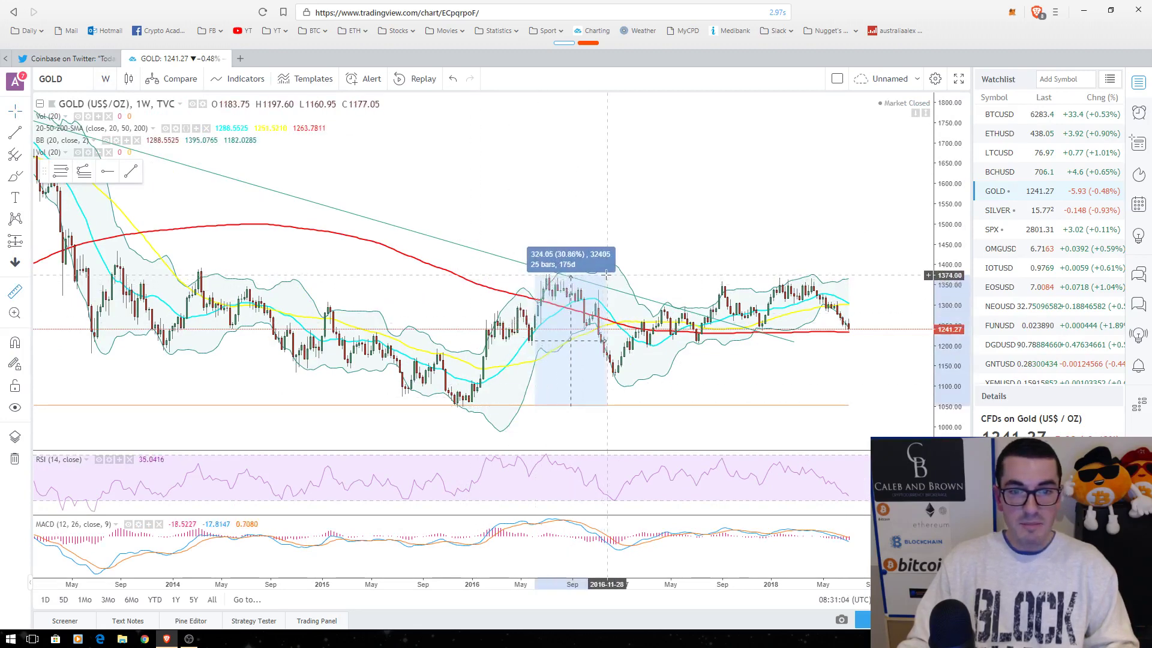
{"action": "left_click", "coordinate": [284, 195]}
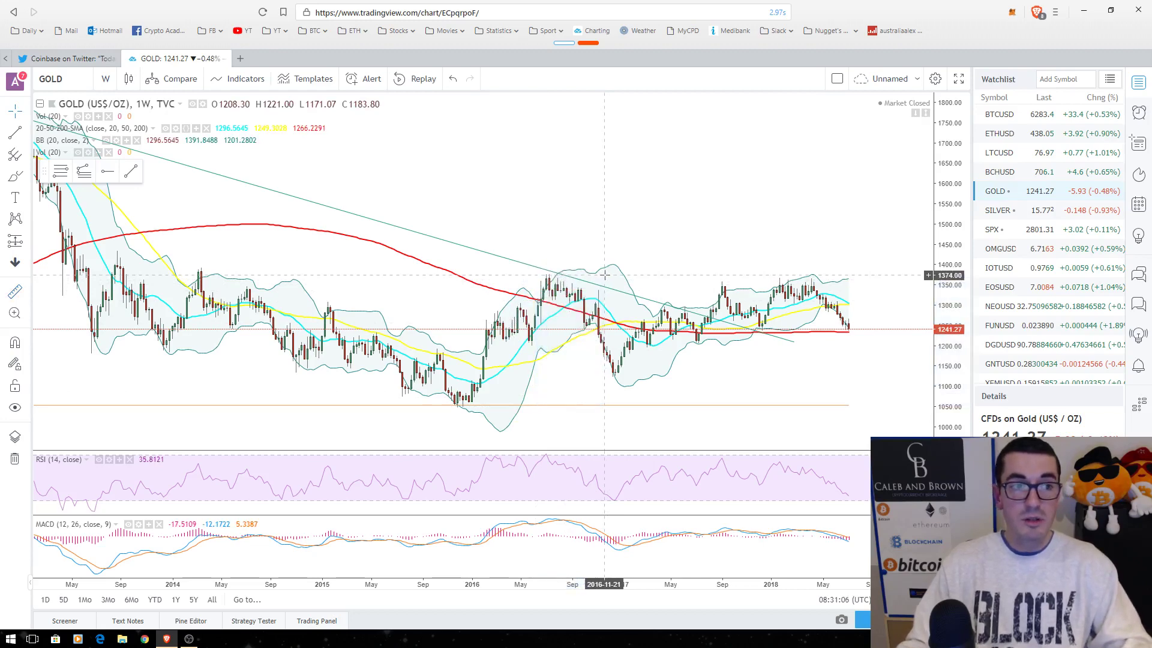
- Load the GDX chart and measure its rally from the 2016 low to peak
{"action": "left_click", "coordinate": [83, 80]}
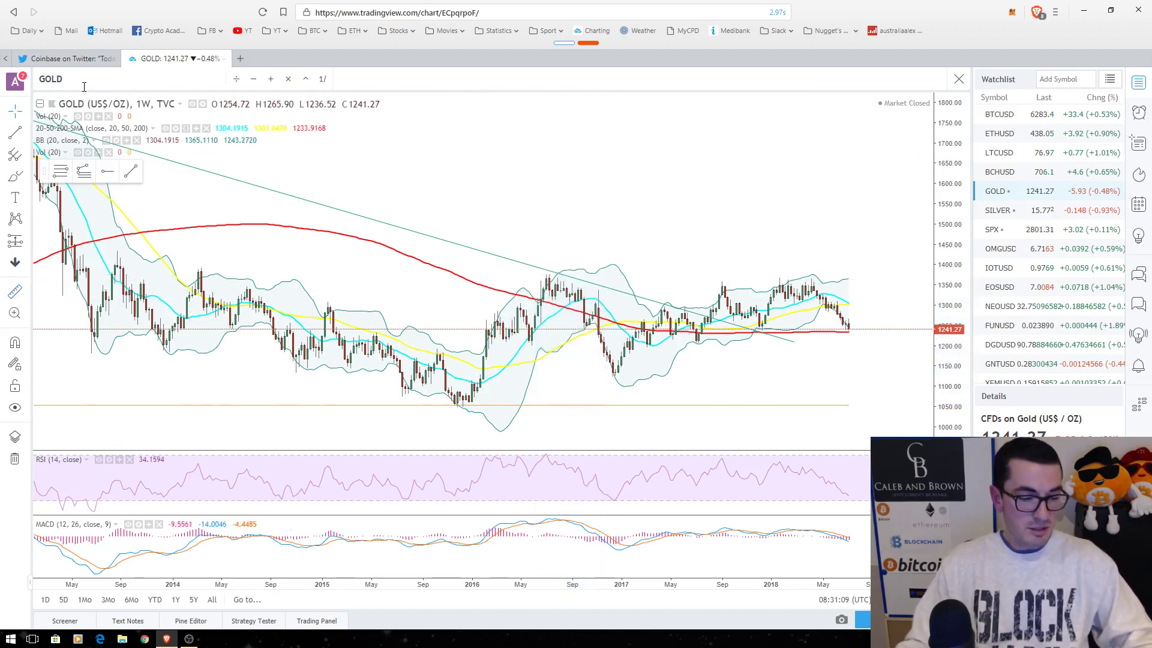
{"action": "type", "text": "GDX"}
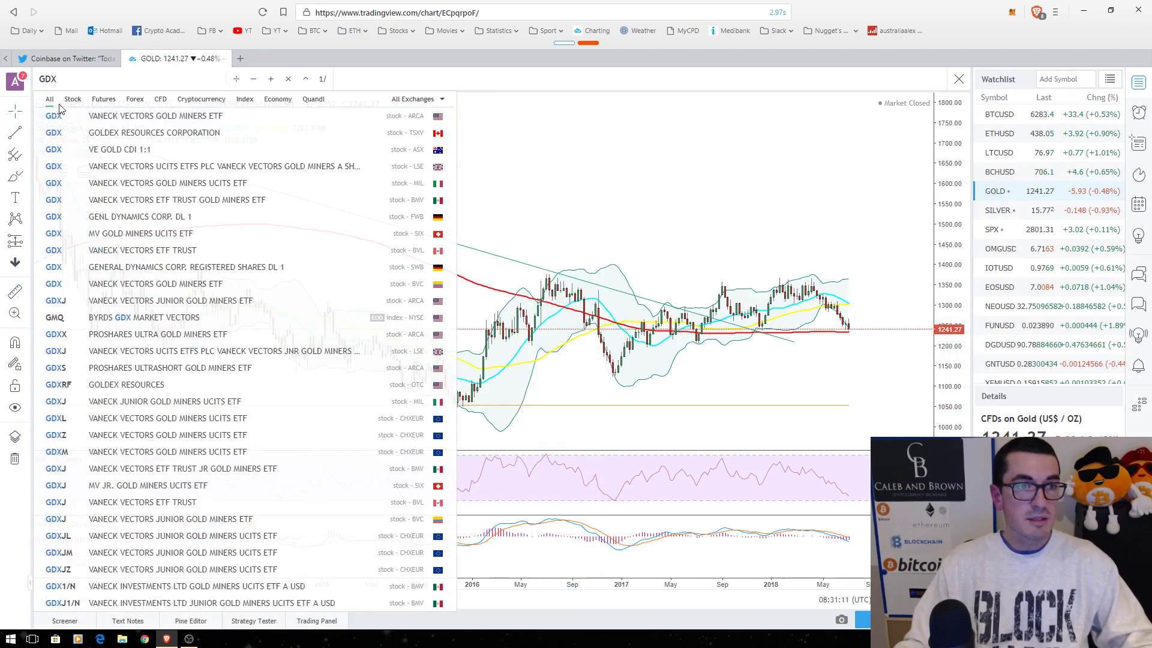
{"action": "left_click", "coordinate": [54, 115]}
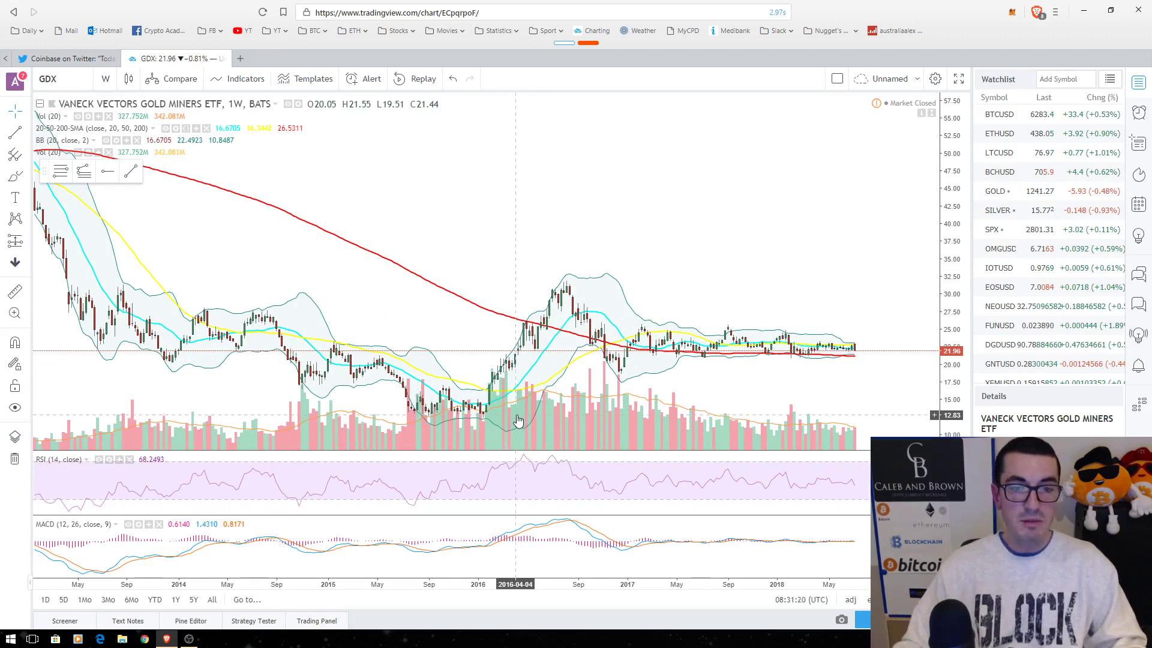
{"action": "left_click_drag", "start_coordinate": [513, 419], "coordinate": [615, 280]}
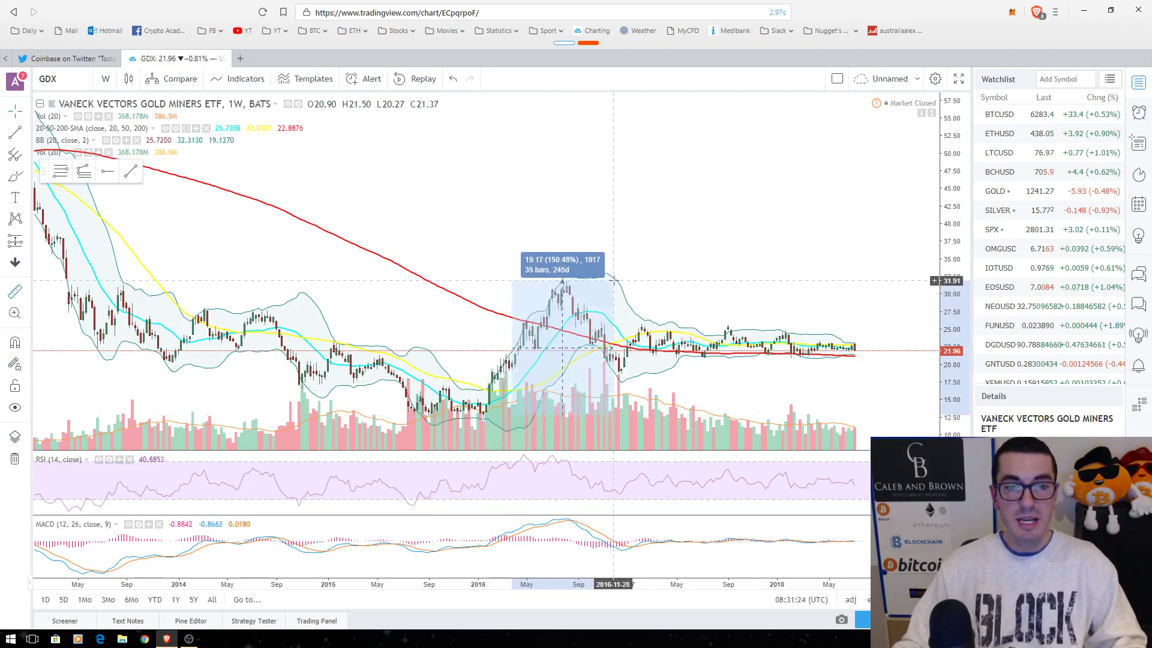
{"action": "left_click", "coordinate": [615, 280]}
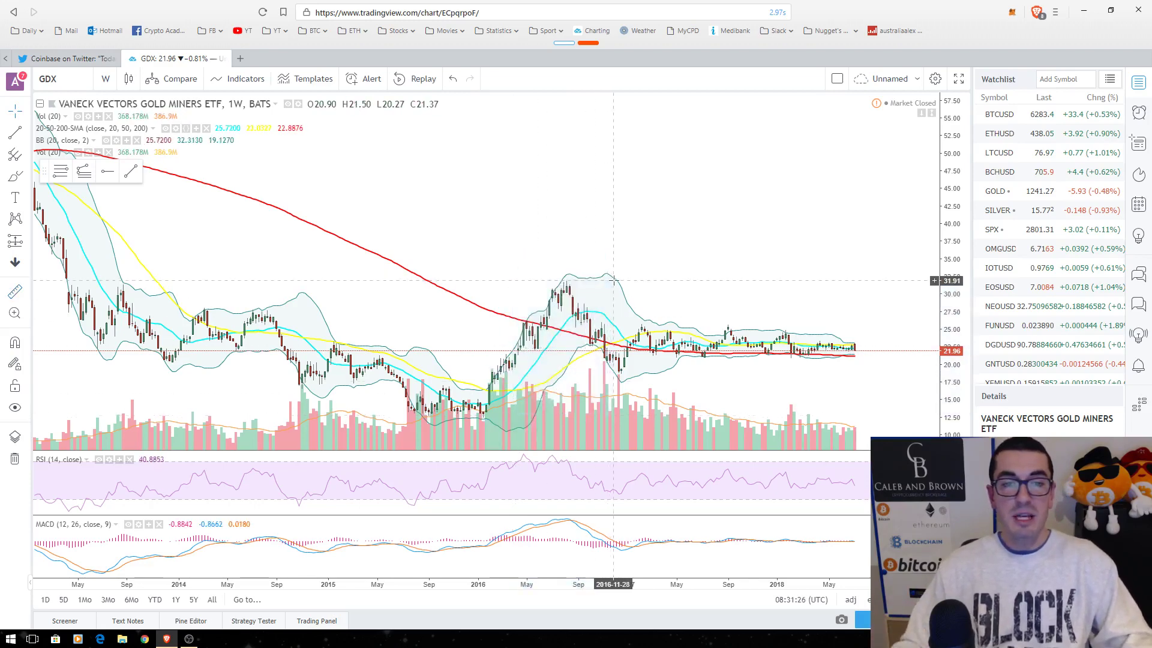
- Load the GDXJ chart and measure its early-2016 rise
{"action": "left_click", "coordinate": [67, 81]}
{"action": "type", "text": "G"}
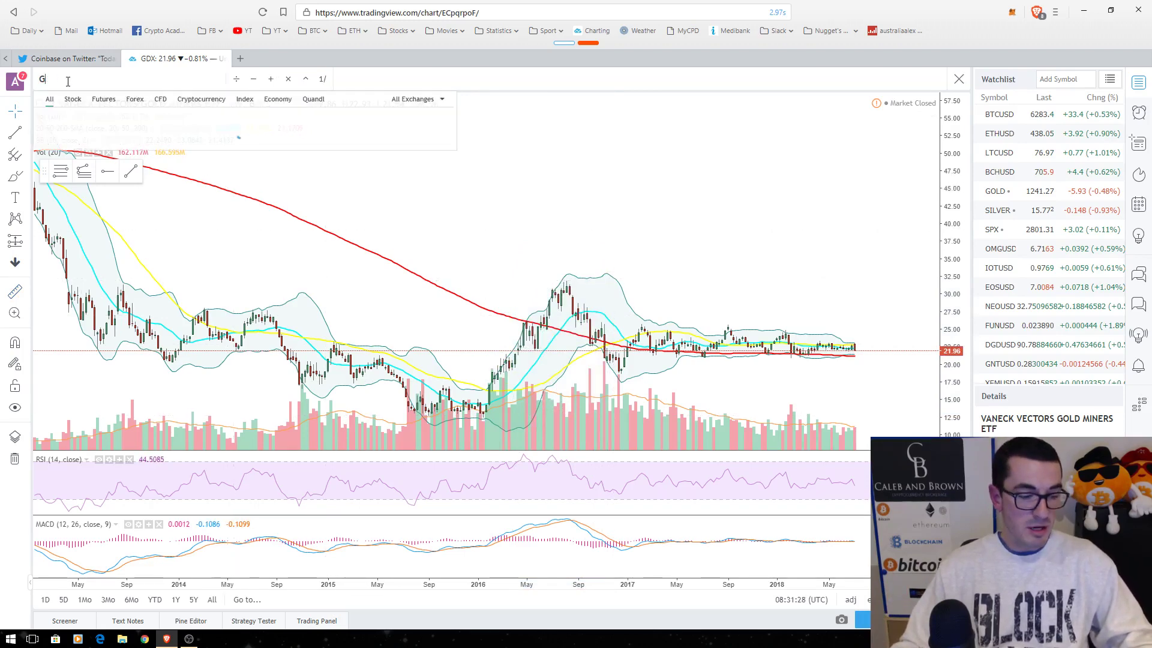
{"action": "type", "text": "DXJ"}
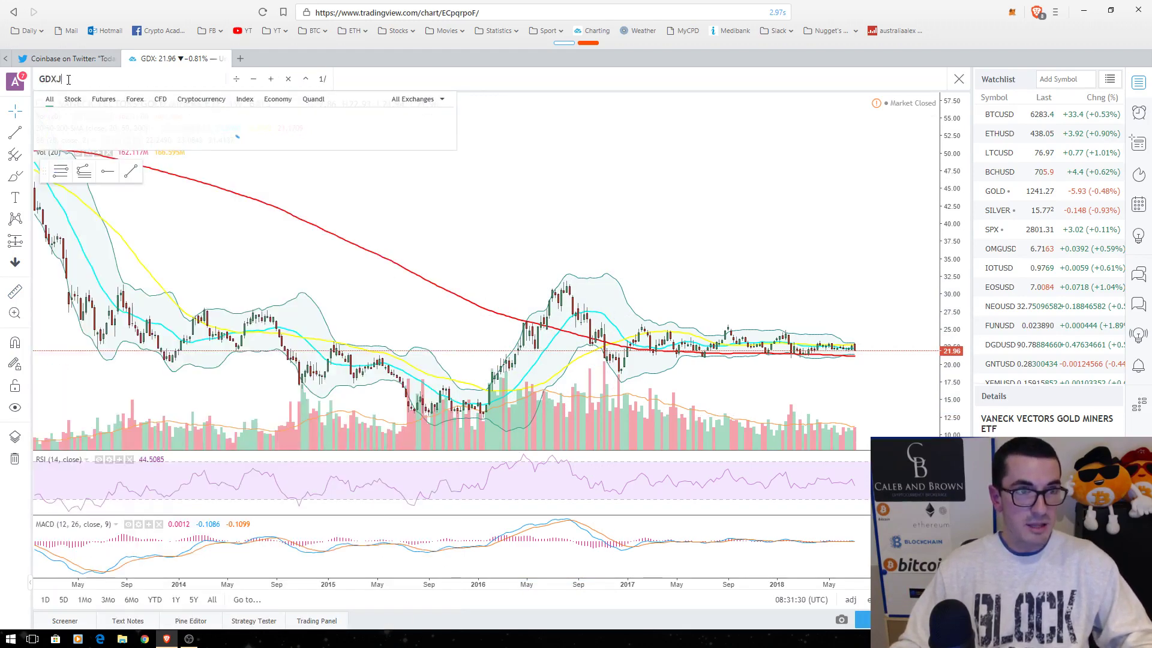
{"action": "left_click", "coordinate": [63, 115]}
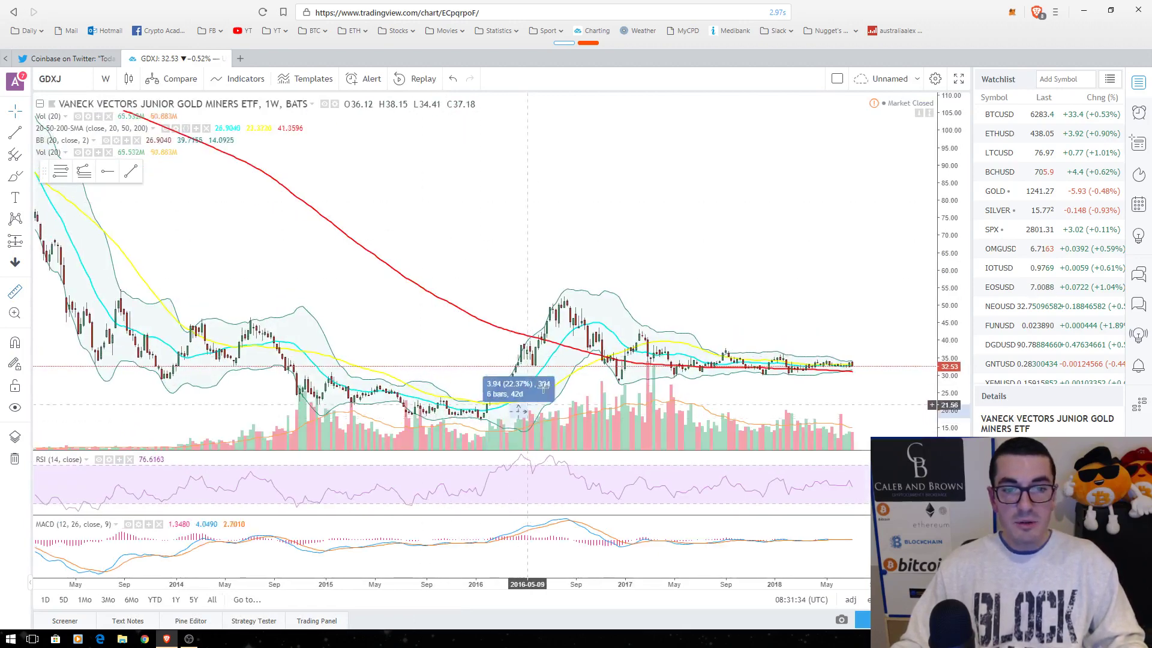
{"action": "left_click_drag", "start_coordinate": [551, 380], "coordinate": [605, 295]}
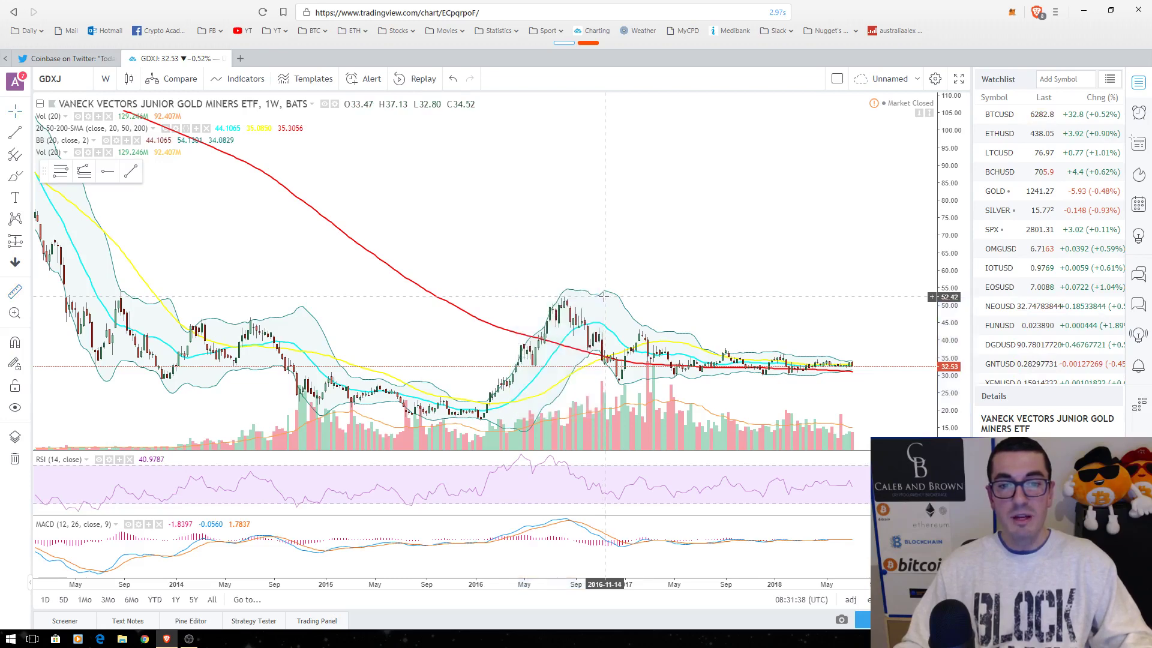
- Switch to NEOUSD on daily candles and measure its recent bounce up to resistance
{"action": "left_click", "coordinate": [1017, 306]}
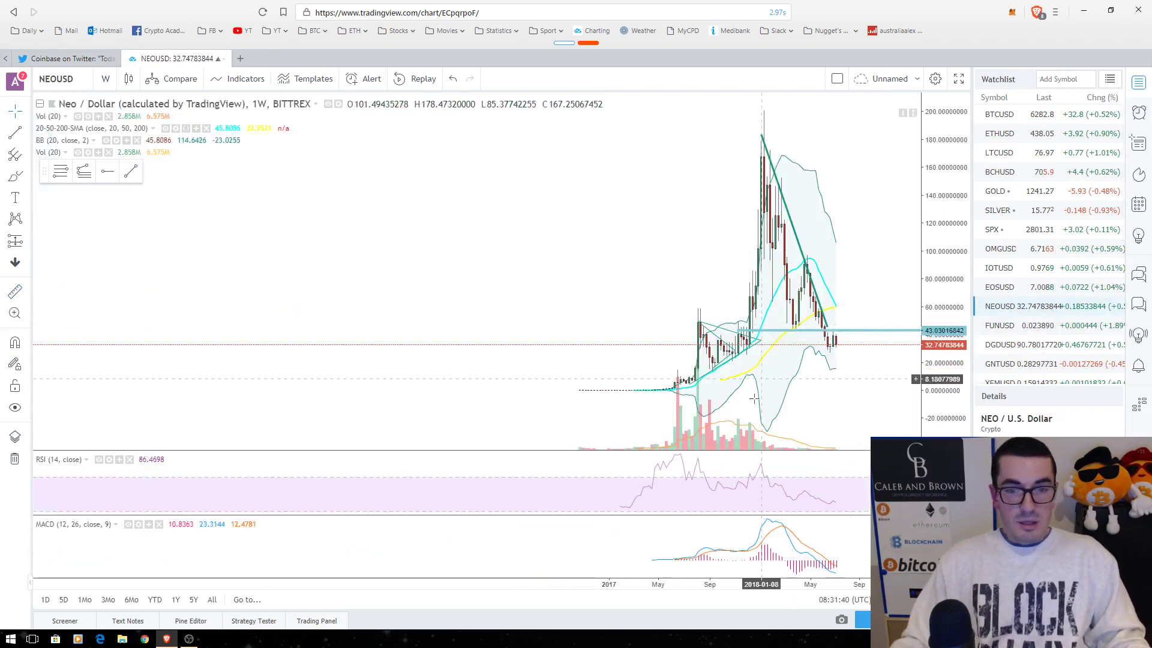
{"action": "scroll", "coordinate": [540, 343], "scroll_direction": "up", "scroll_amount": 6}
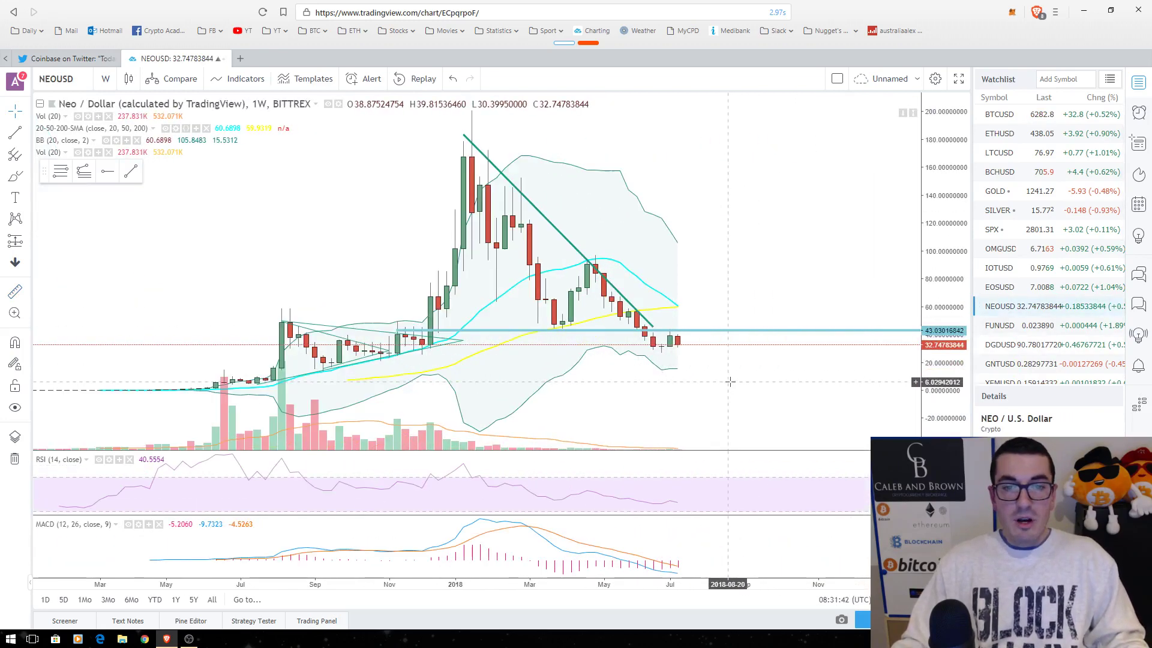
{"action": "left_click", "coordinate": [105, 79]}
{"action": "left_click", "coordinate": [126, 297]}
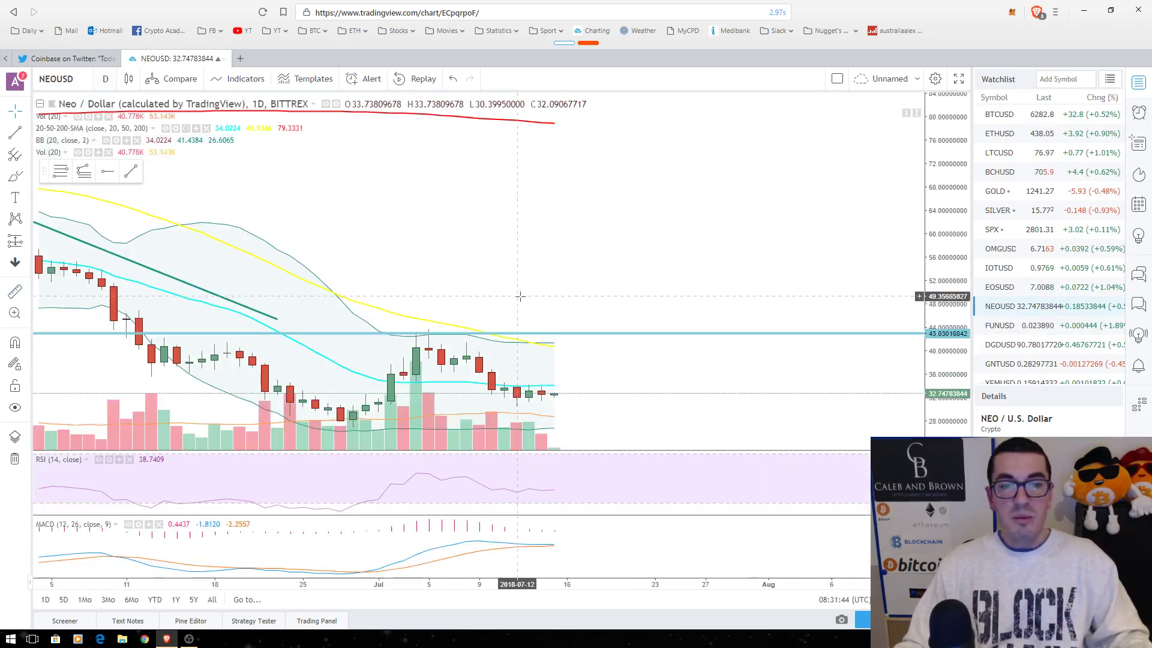
{"action": "scroll", "coordinate": [540, 342], "scroll_direction": "up", "scroll_amount": 4}
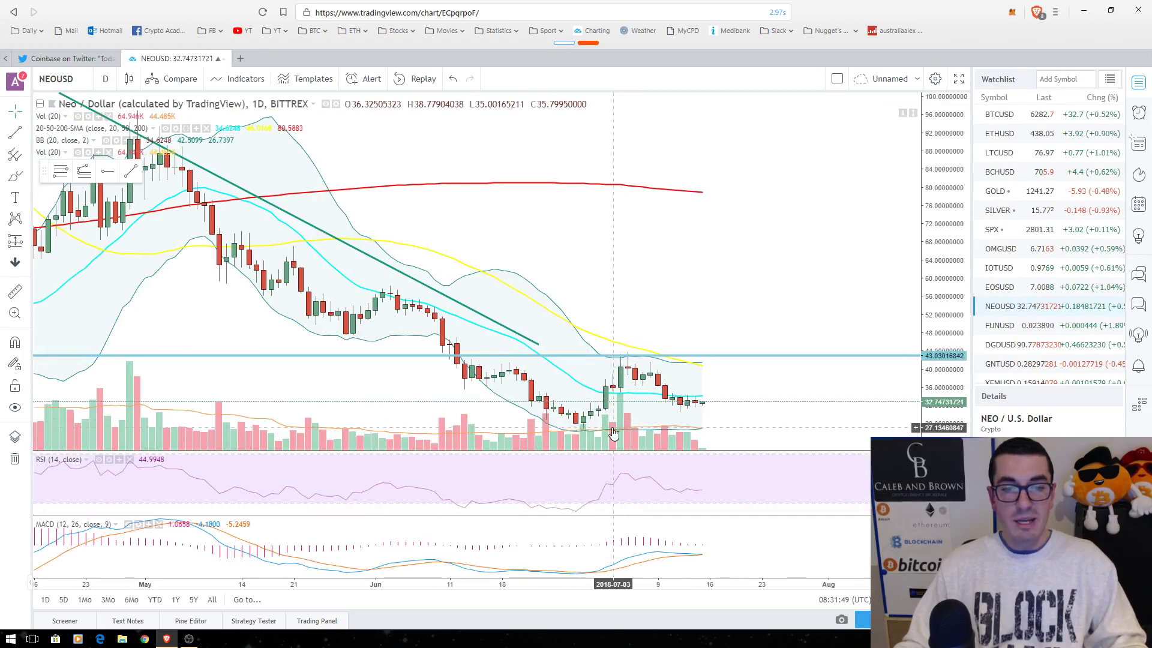
{"action": "left_click_drag", "start_coordinate": [612, 434], "coordinate": [665, 350]}
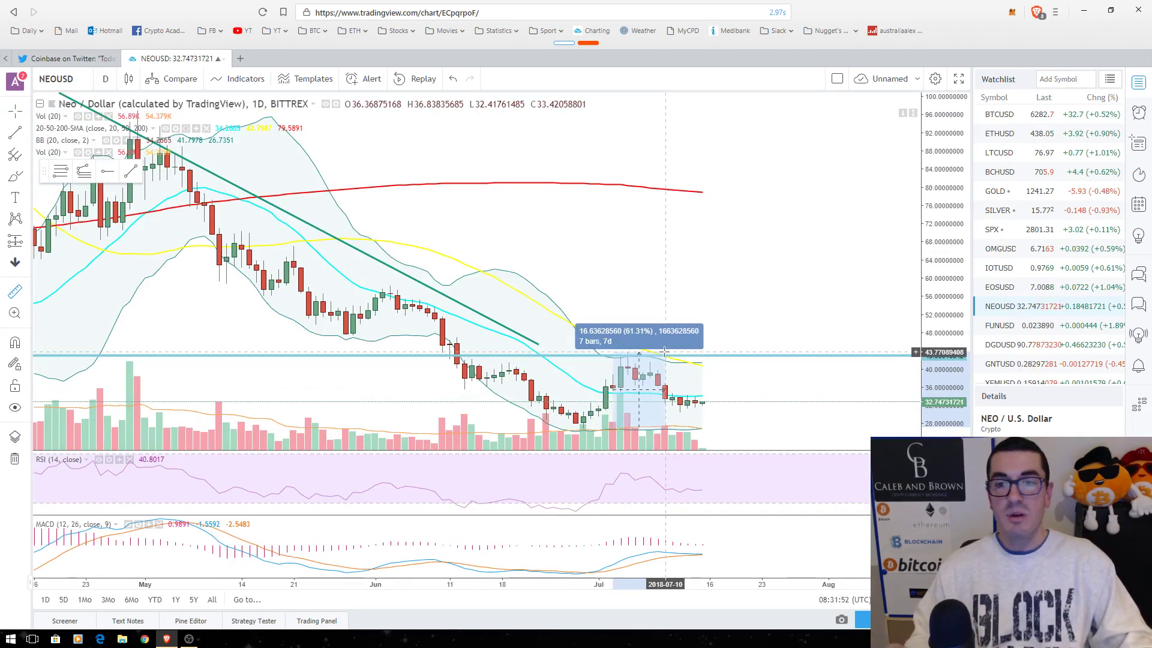
{"action": "left_click", "coordinate": [666, 350]}
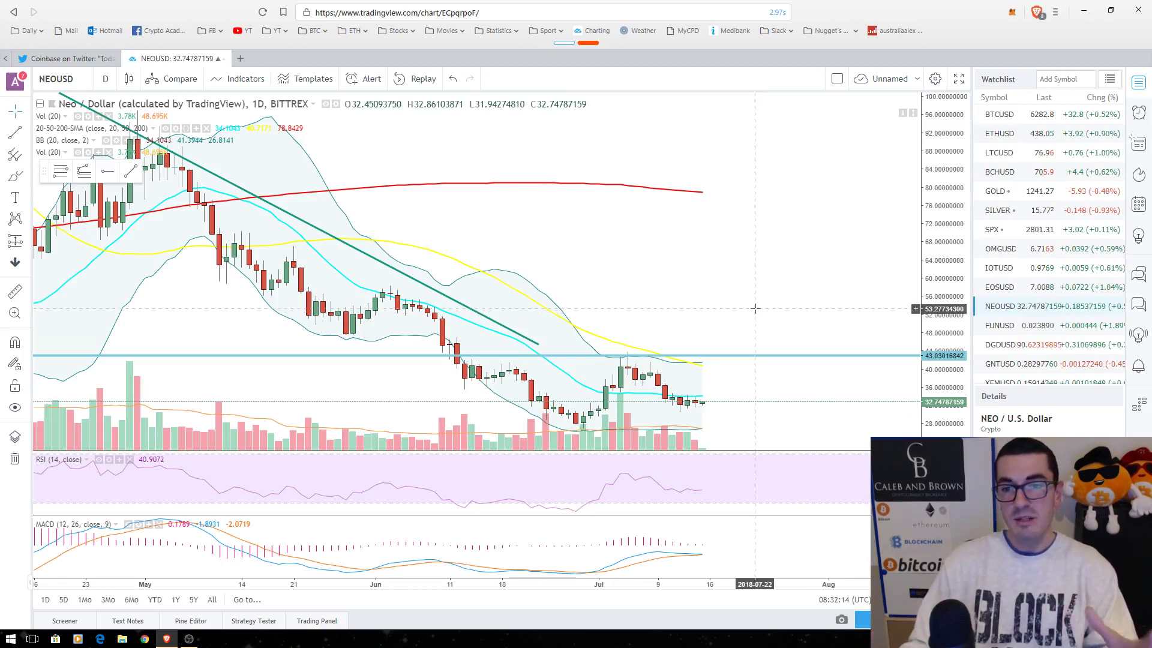
{"action": "scroll", "coordinate": [755, 309], "scroll_direction": "down", "scroll_amount": 3}
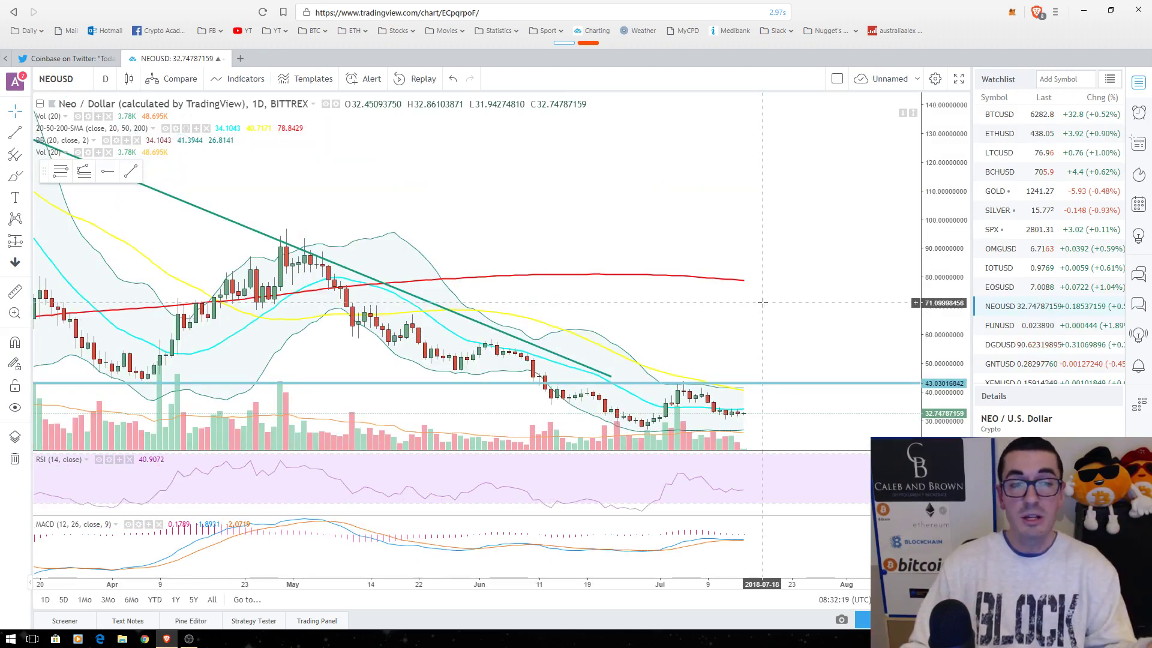
- Switch the chart back to BTCUSD from the watchlist
{"action": "left_click", "coordinate": [1000, 114]}
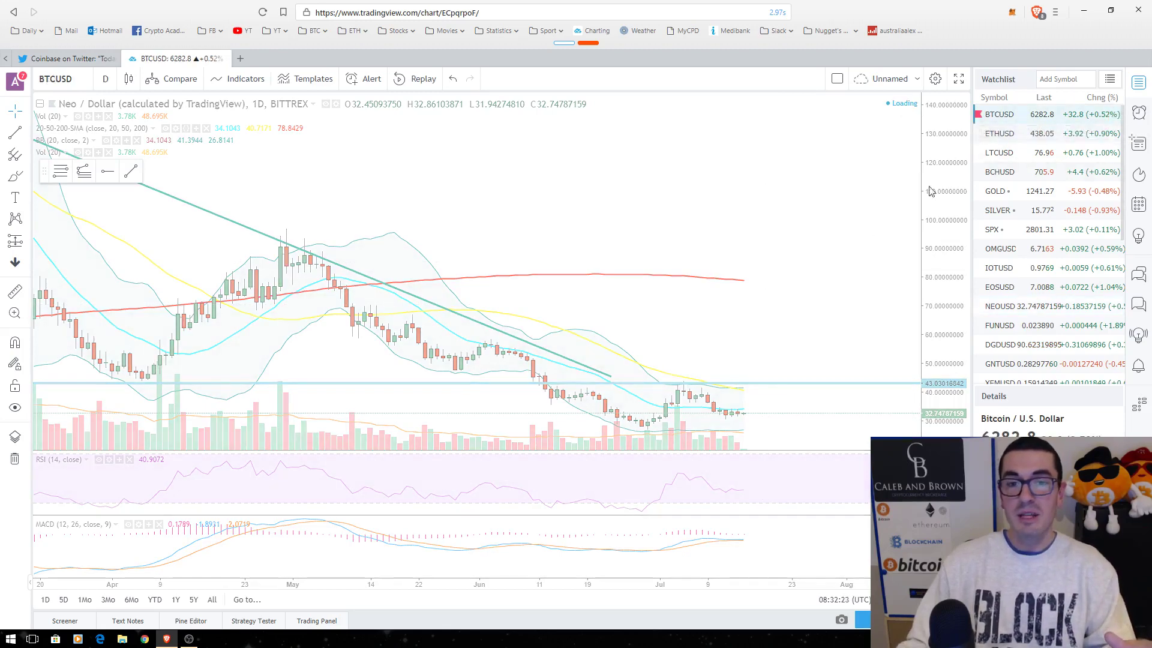
{"action": "scroll", "coordinate": [793, 295], "scroll_direction": "down", "scroll_amount": 3}
{"action": "scroll", "coordinate": [810, 252], "scroll_direction": "down", "scroll_amount": 2}
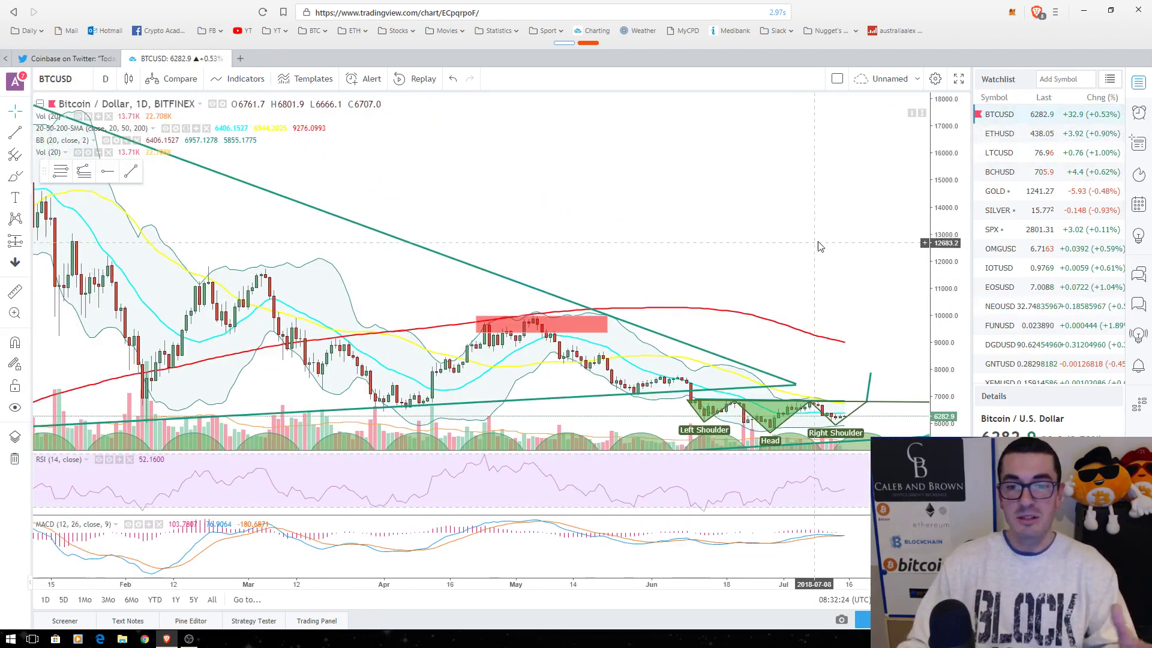